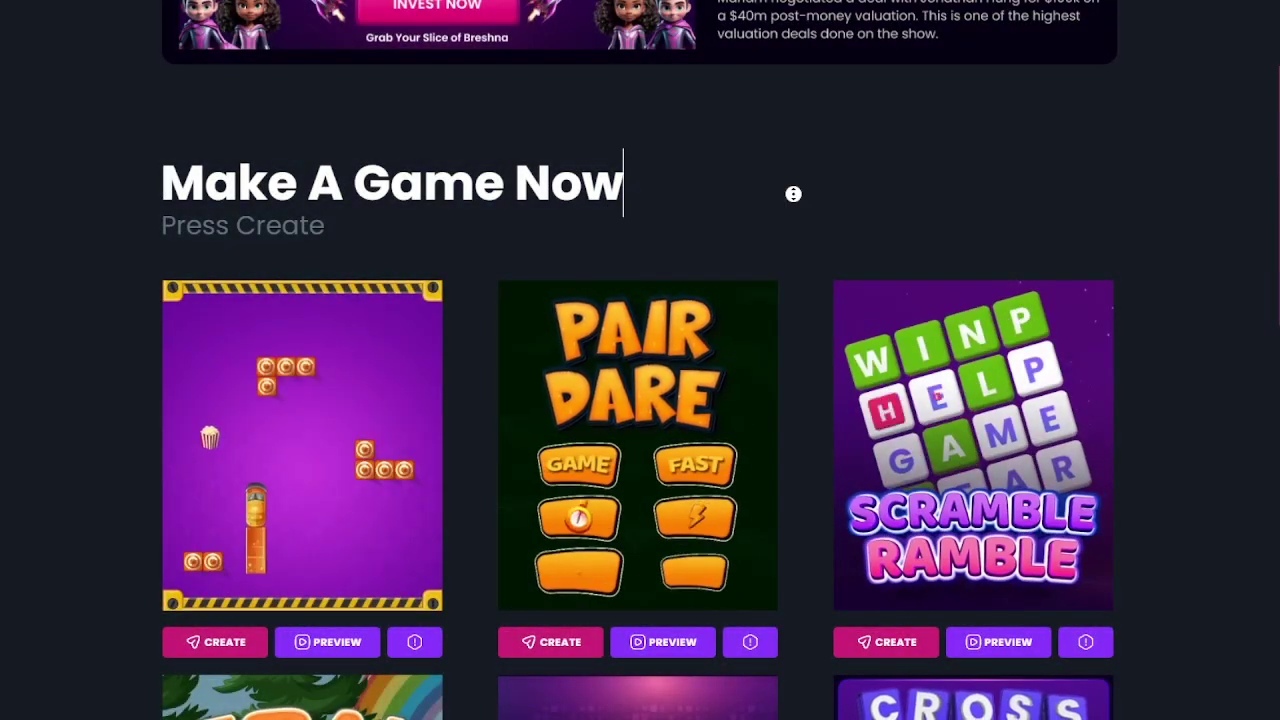
Scroll the homepage to Make A Game Now and create a new Pair Dare game
scroll(791, 194, up, 10)
scroll(794, 92, up, 2)
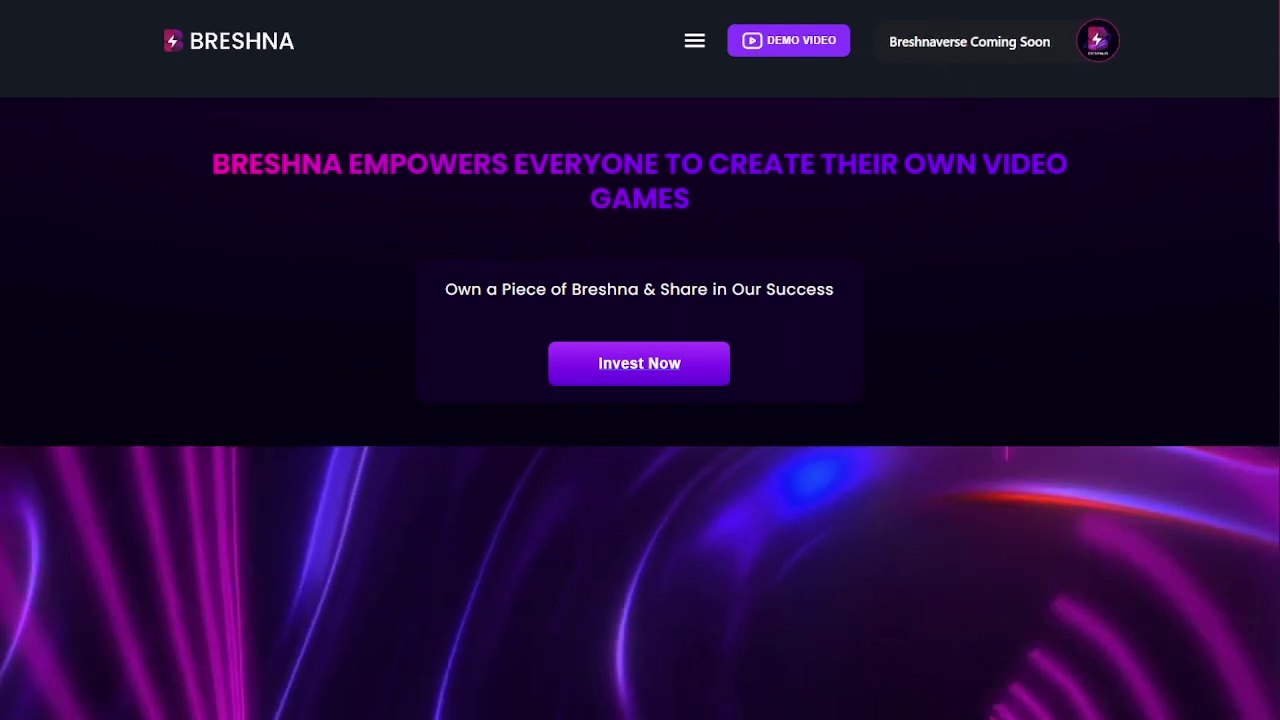
scroll(634, 317, down, 15)
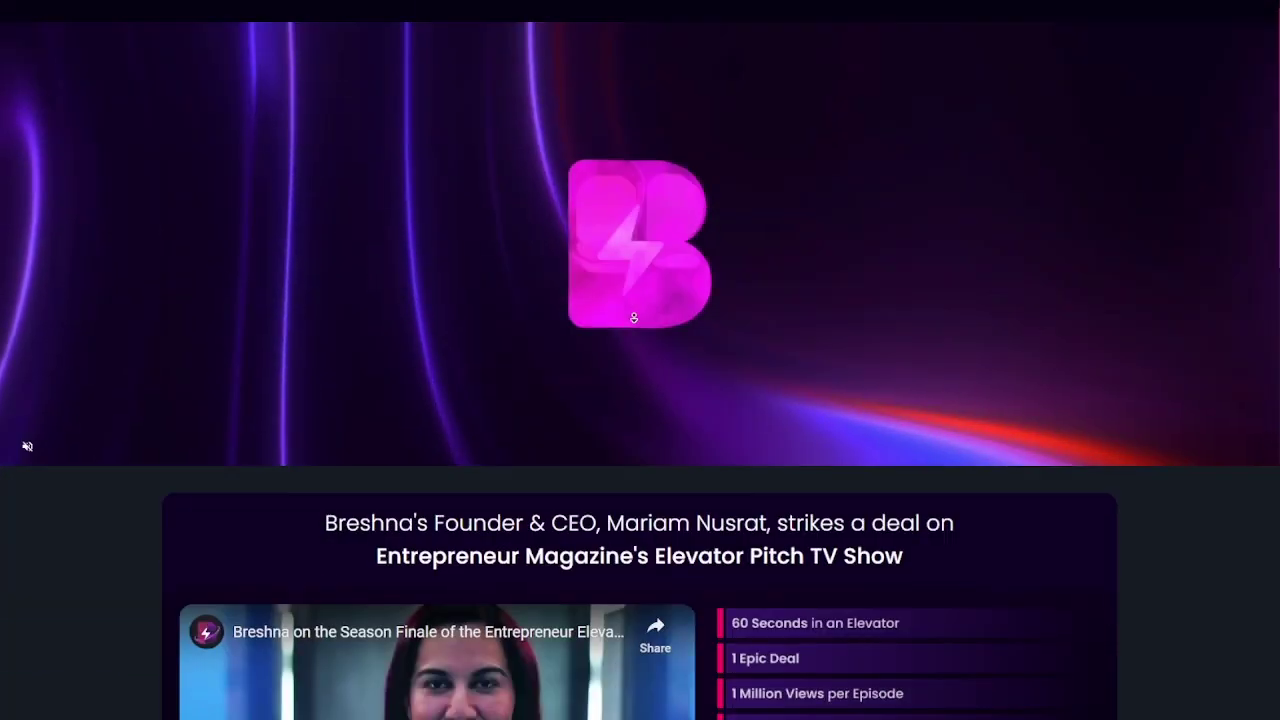
scroll(884, 238, up, 2)
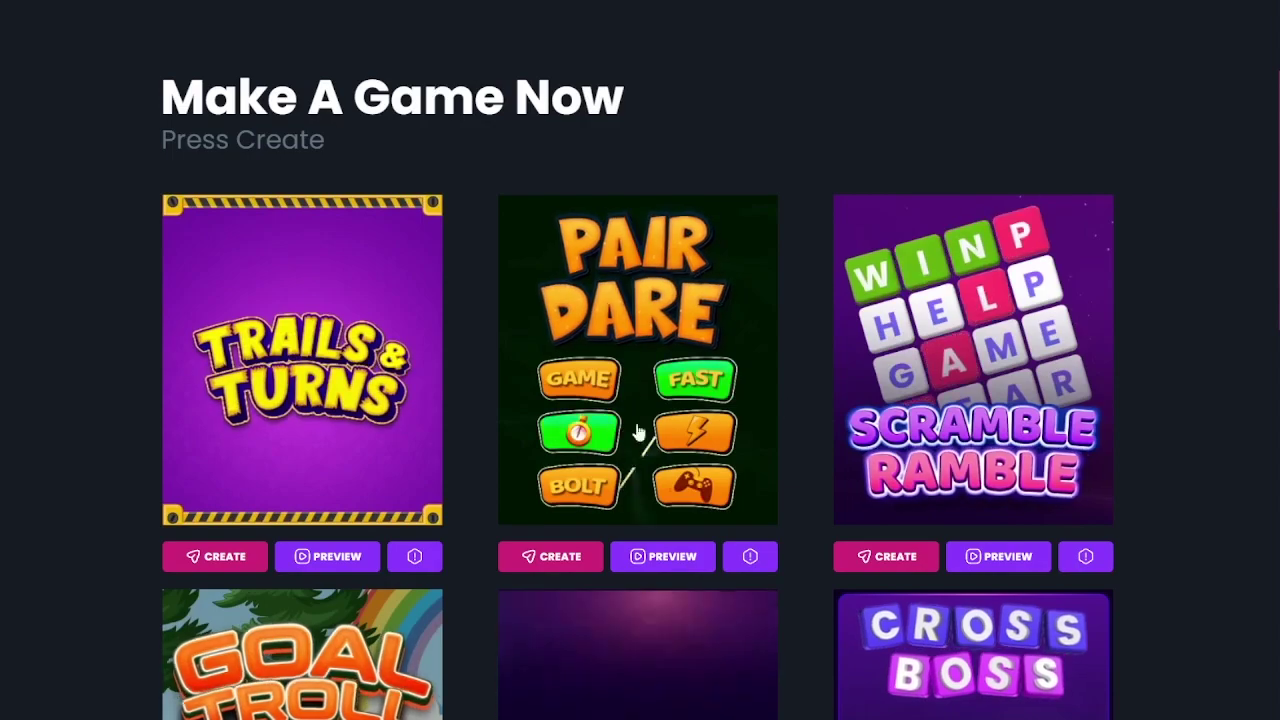
scroll(677, 214, up, 5)
scroll(777, 192, up, 1)
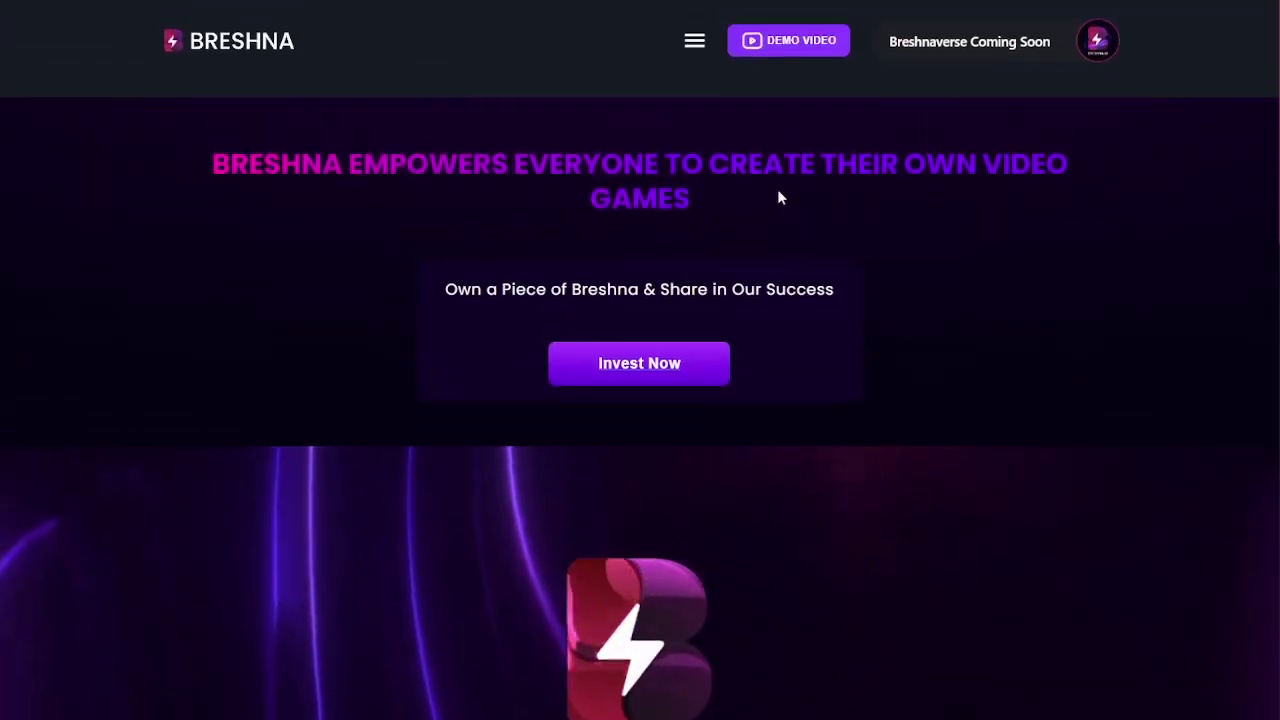
scroll(777, 190, down, 10)
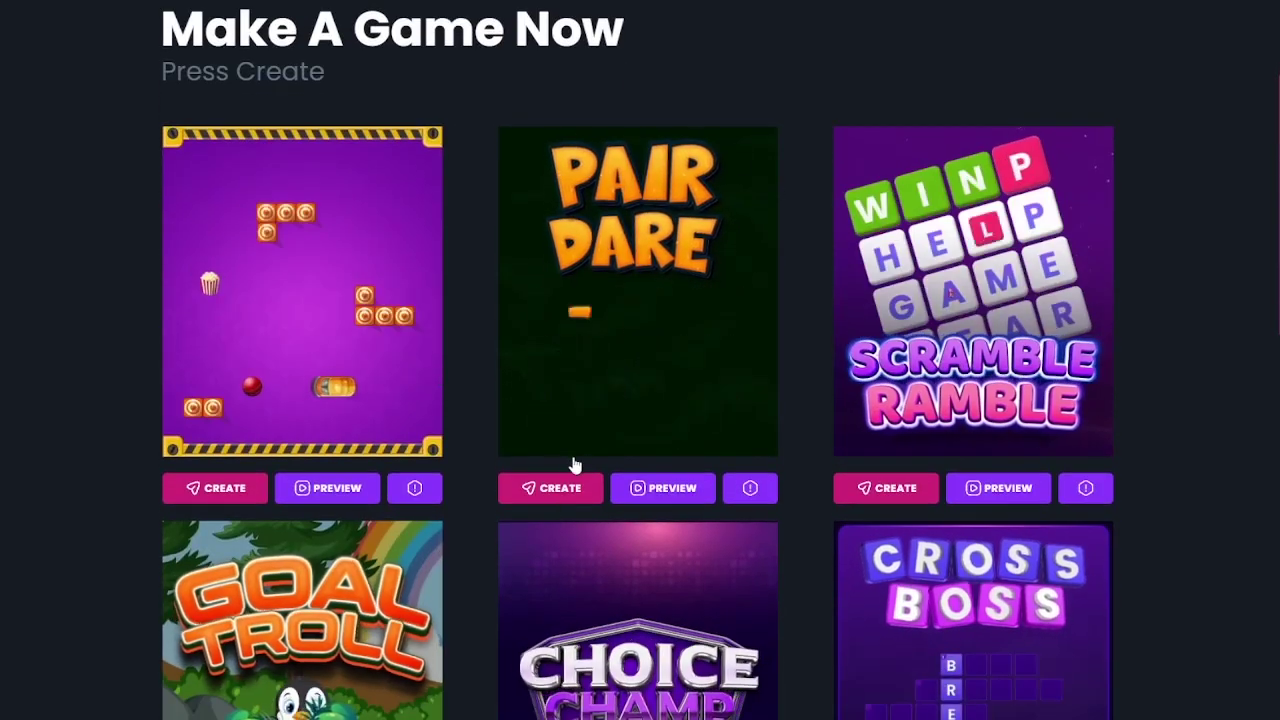
click(561, 496)
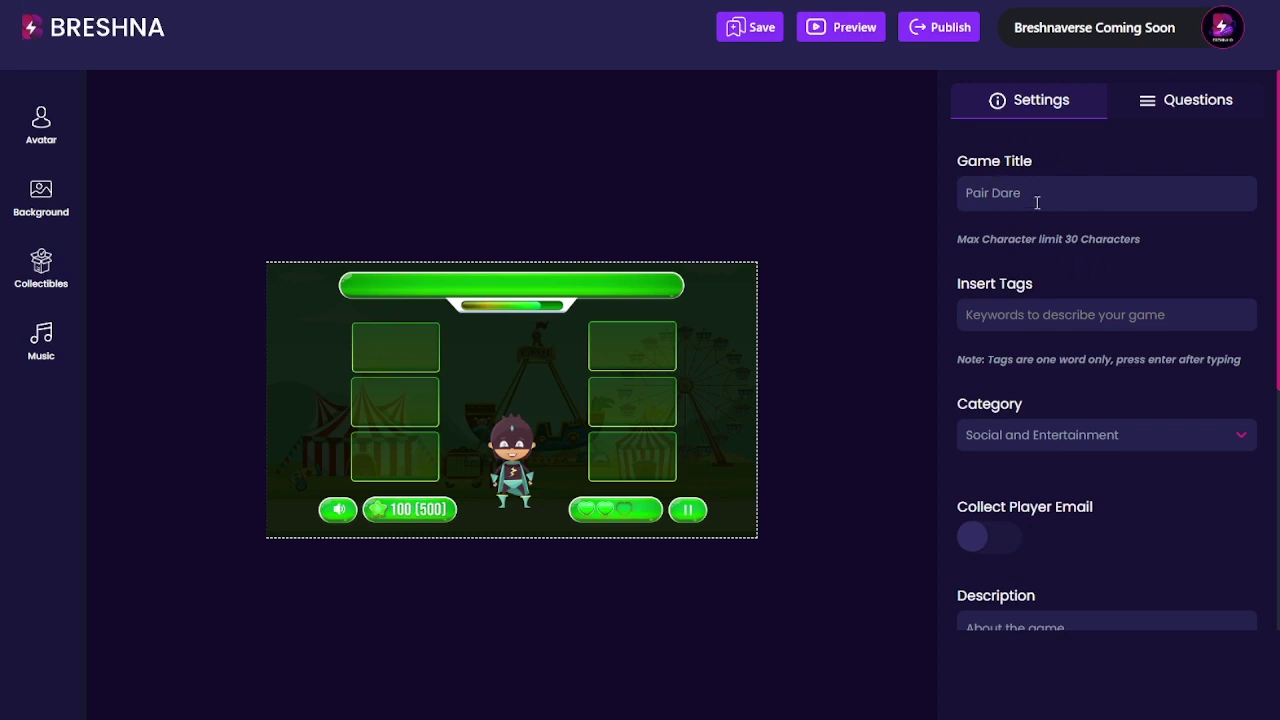
Show Question 1's settings on the Questions tab and open the avatar library
click(1184, 100)
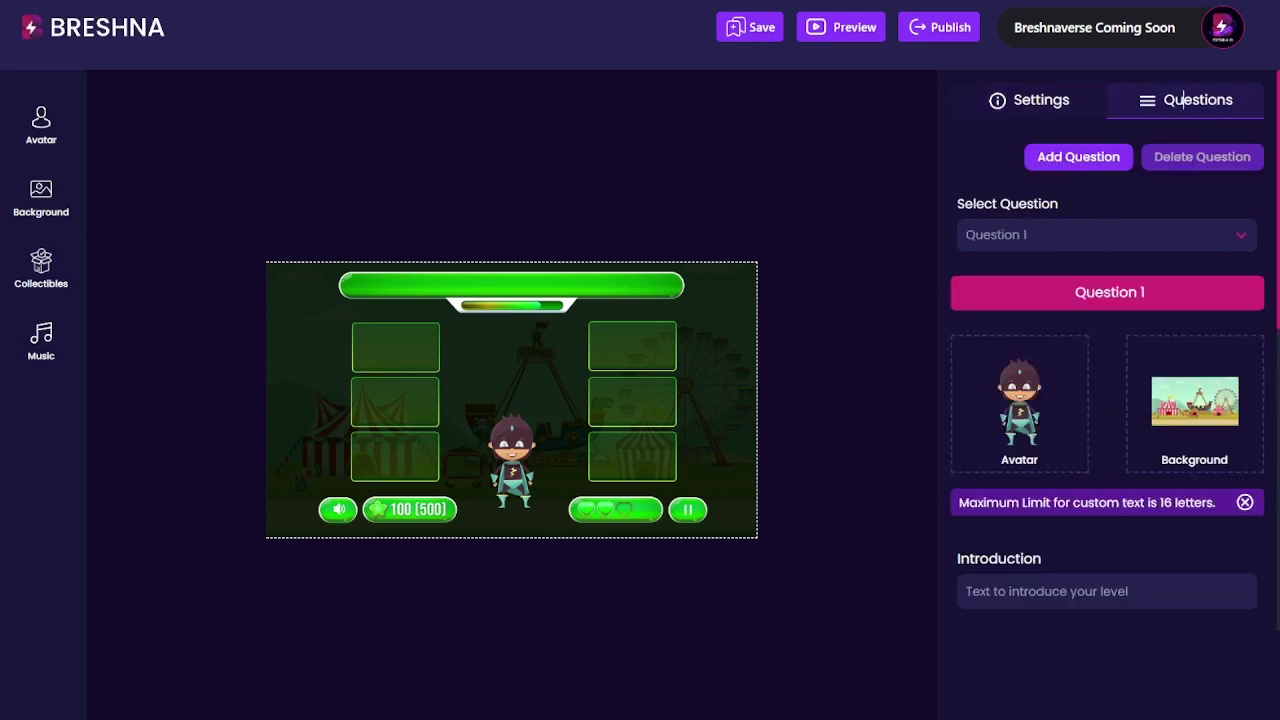
click(33, 135)
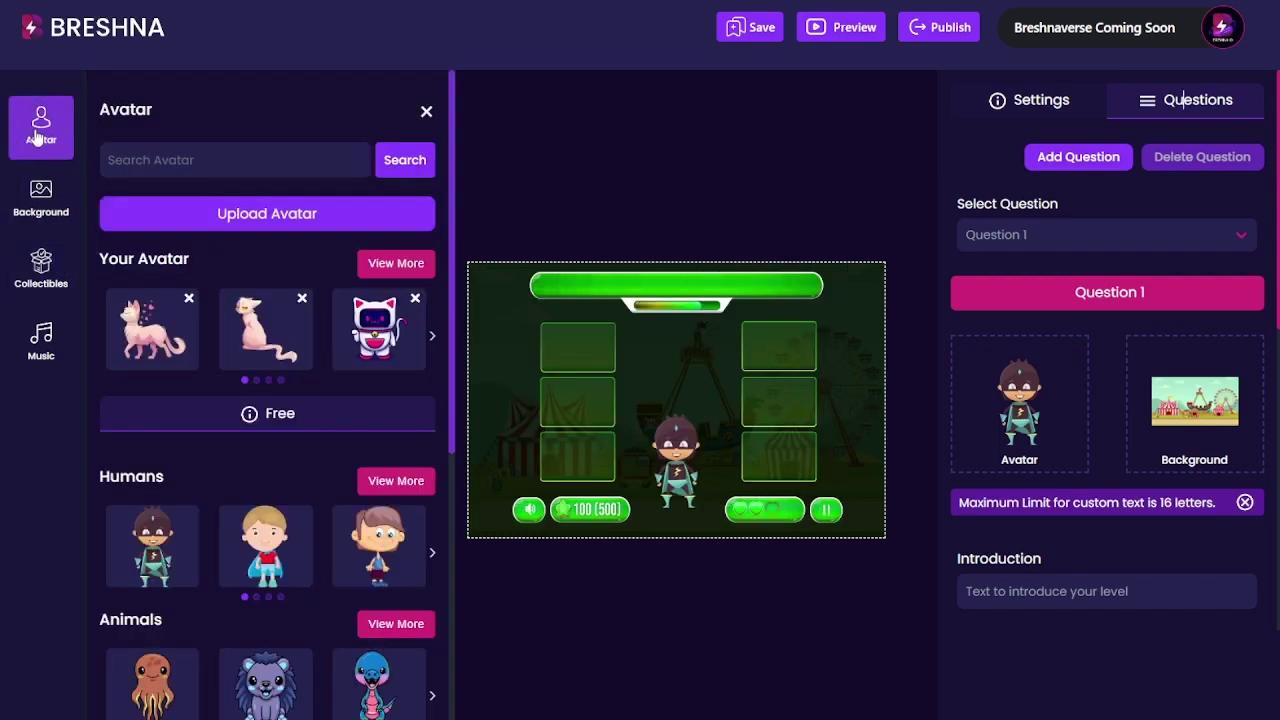
Reopen the avatar library and browse the full list of your own avatars
click(426, 111)
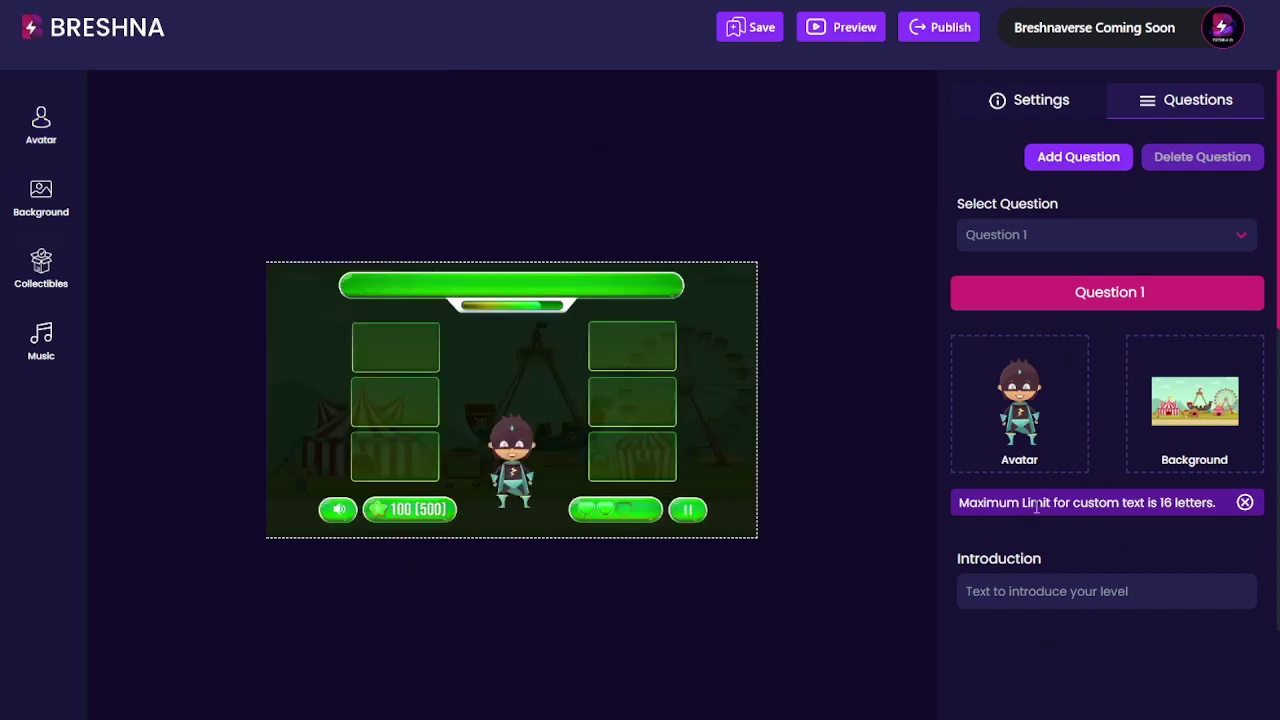
click(1018, 400)
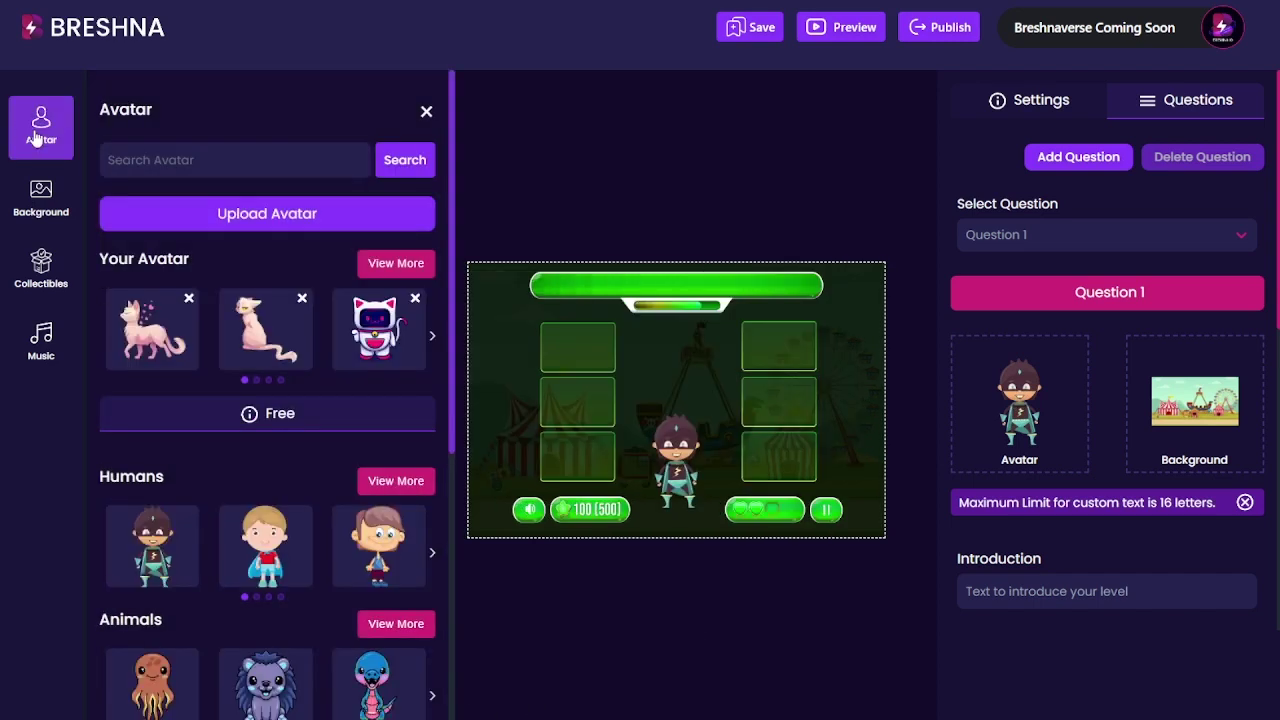
drag(194, 256, 116, 275)
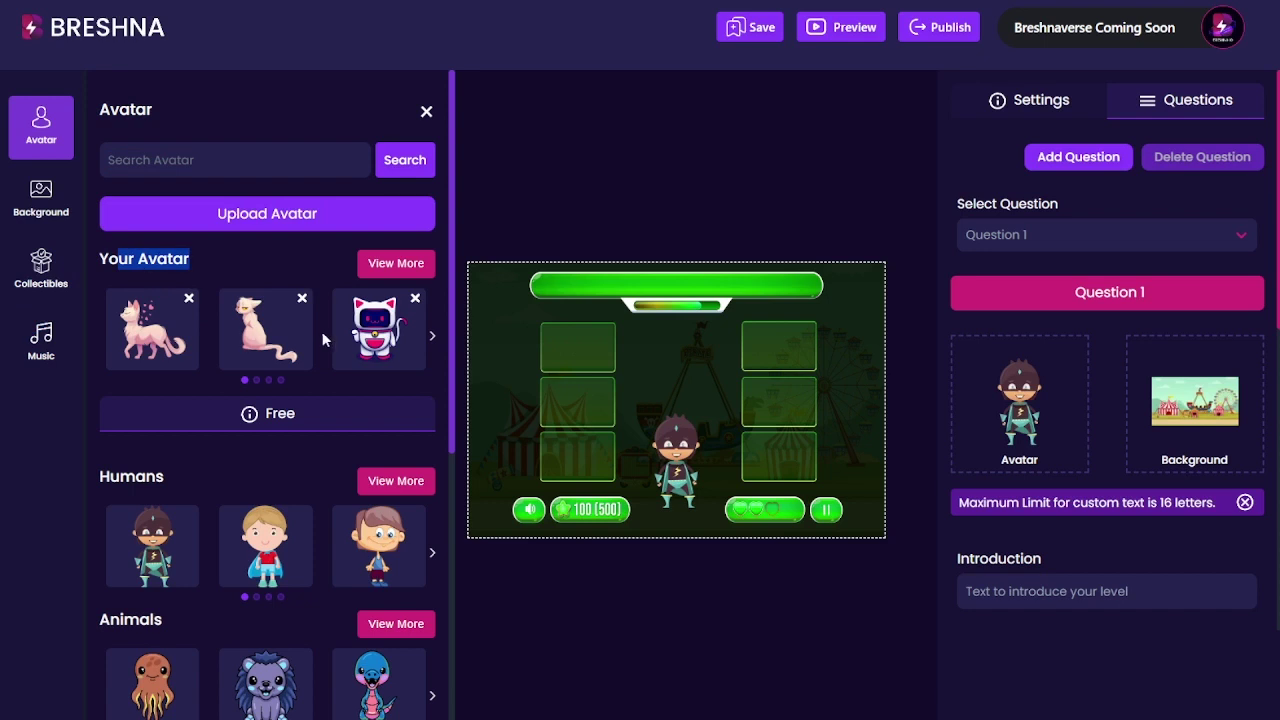
click(405, 263)
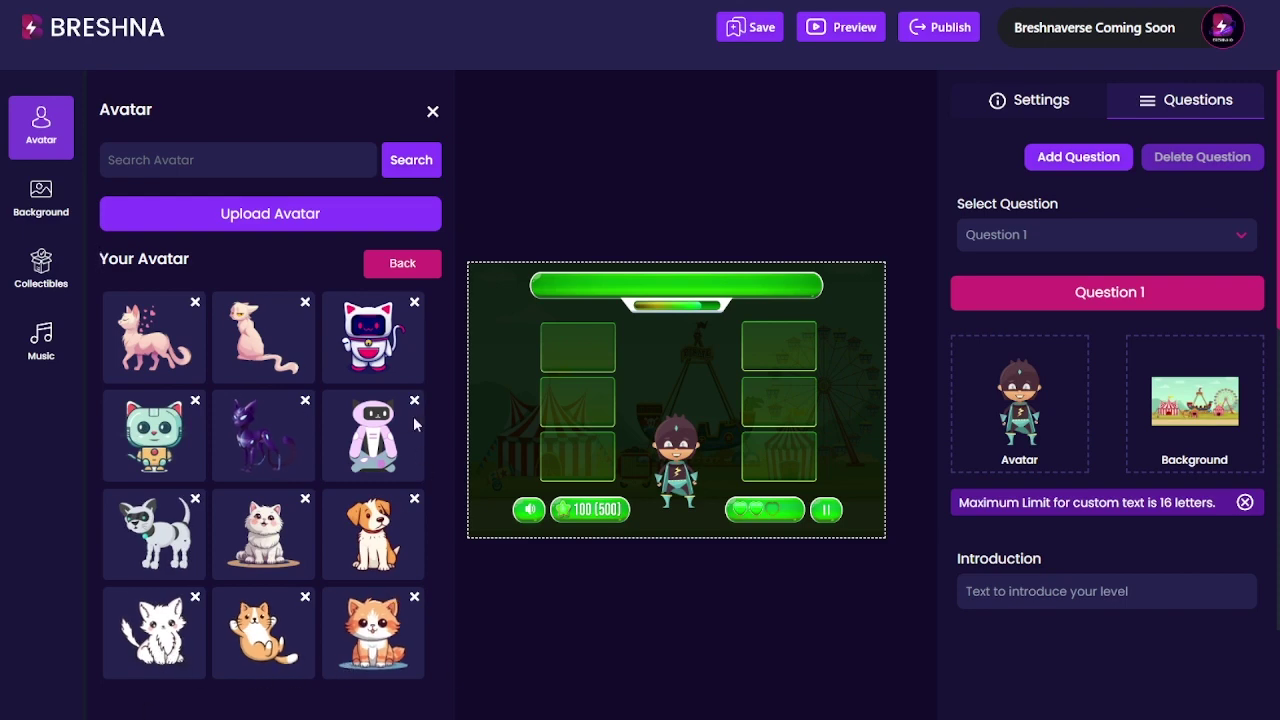
click(385, 264)
scroll(291, 409, down, 5)
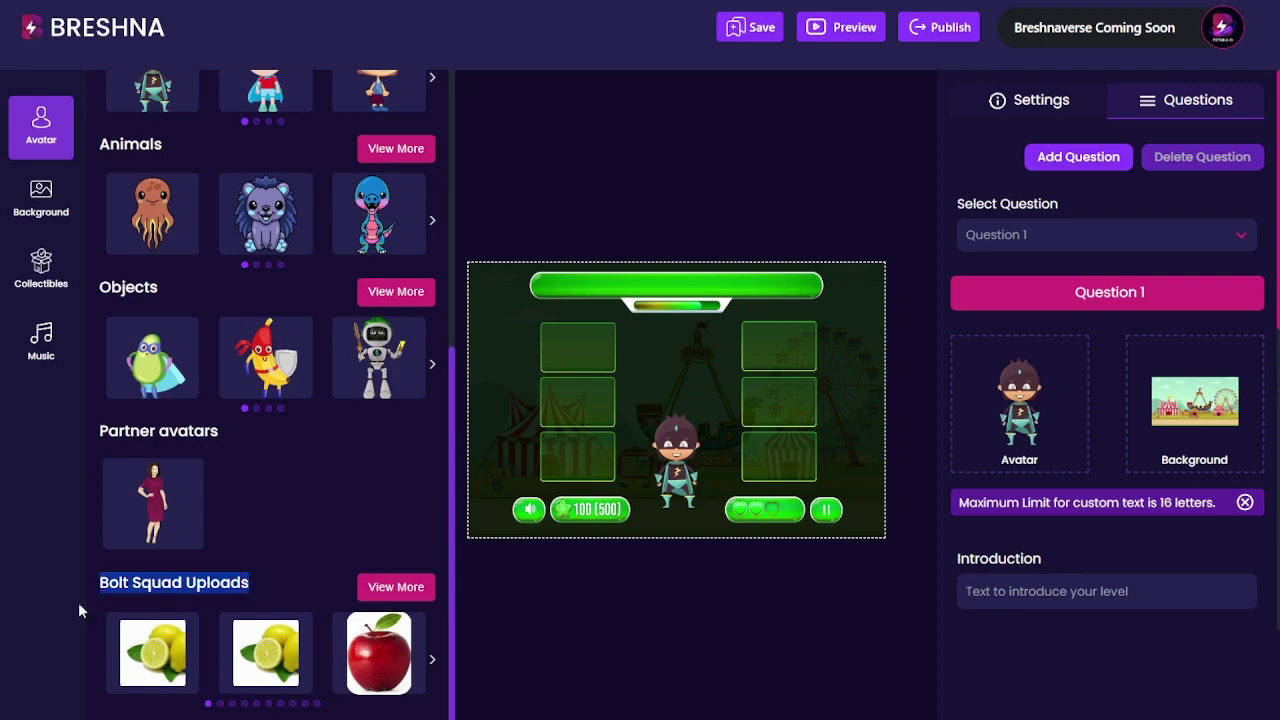
scroll(334, 594, up, 5)
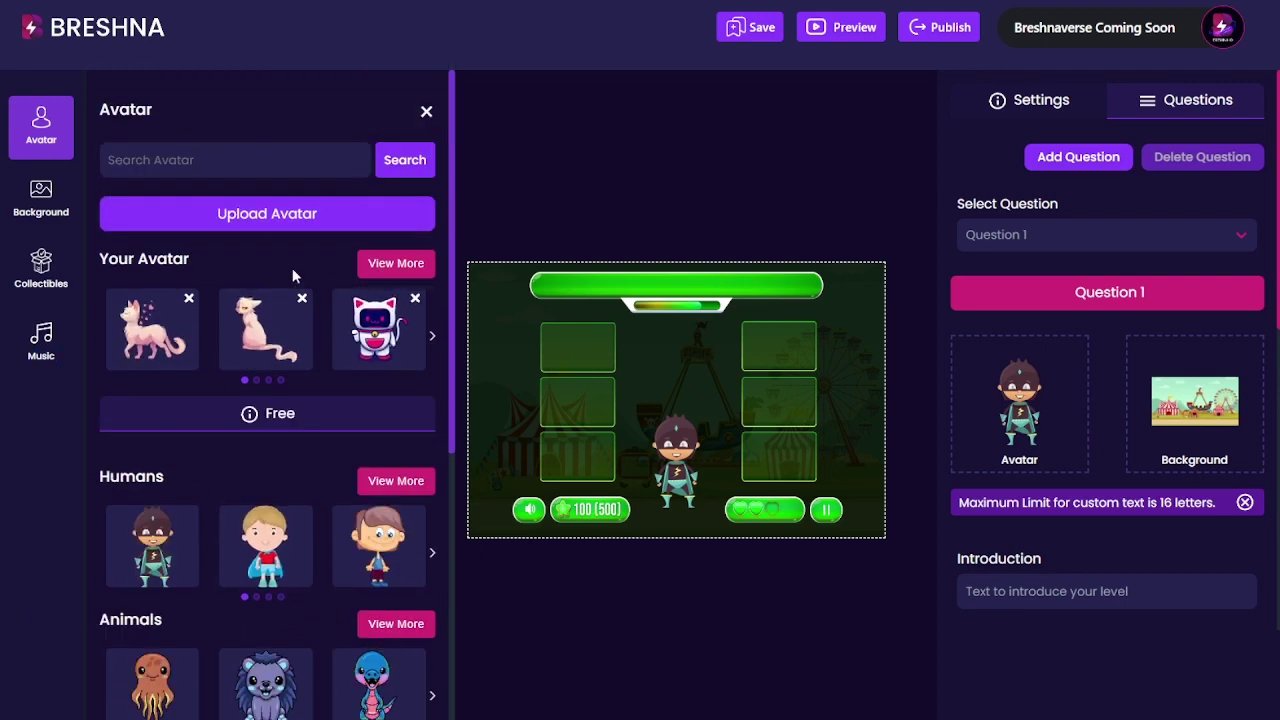
scroll(193, 311, down, 3)
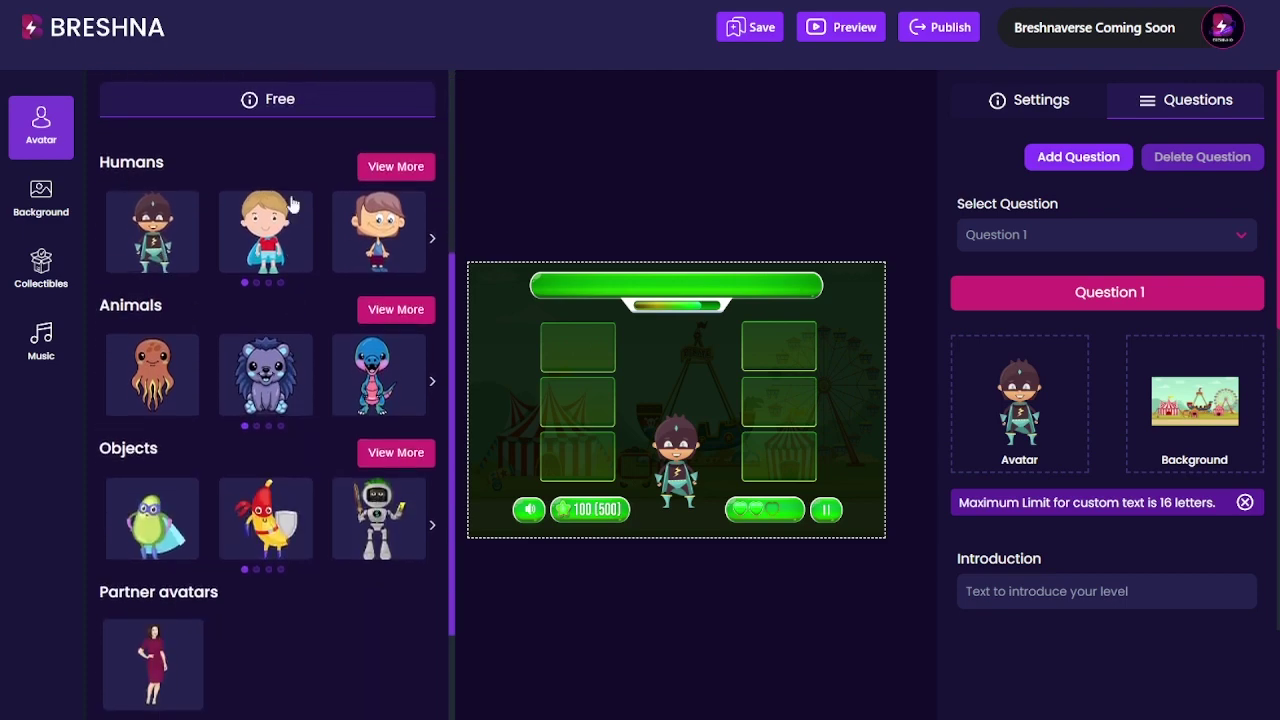
Browse the Humans and Animals avatar categories
click(405, 166)
scroll(278, 247, down, 10)
scroll(303, 266, up, 15)
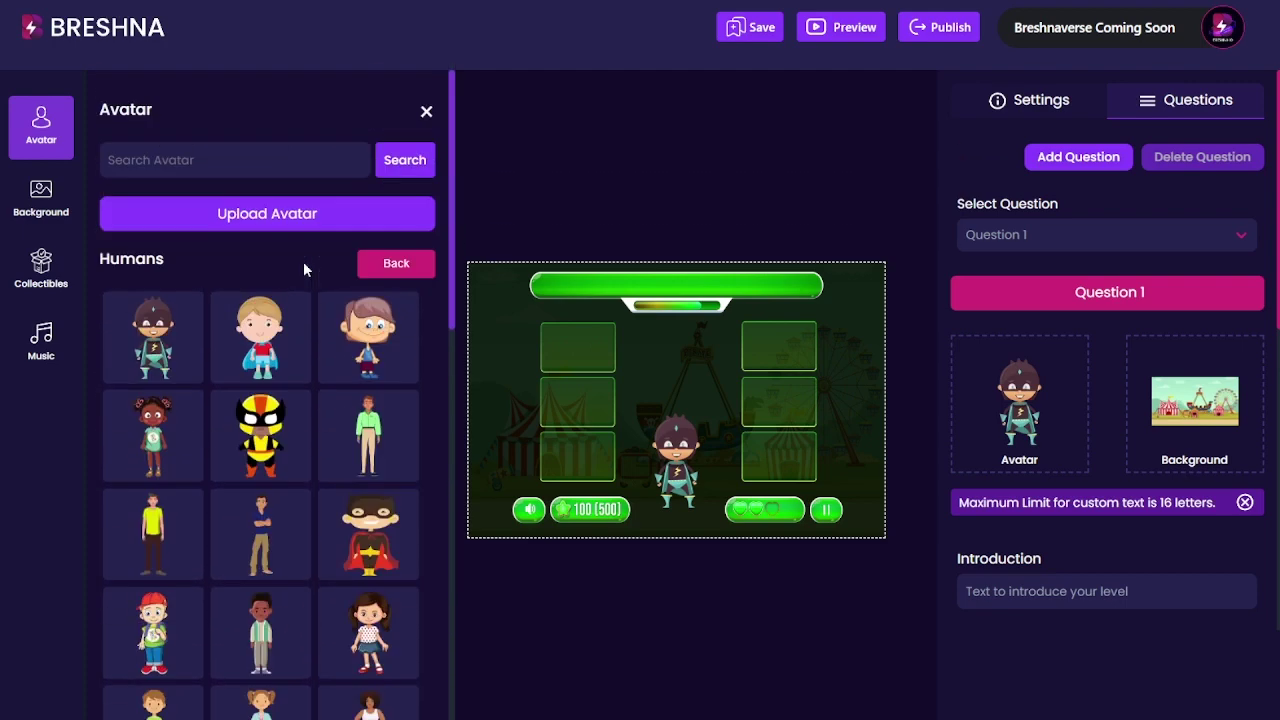
click(388, 263)
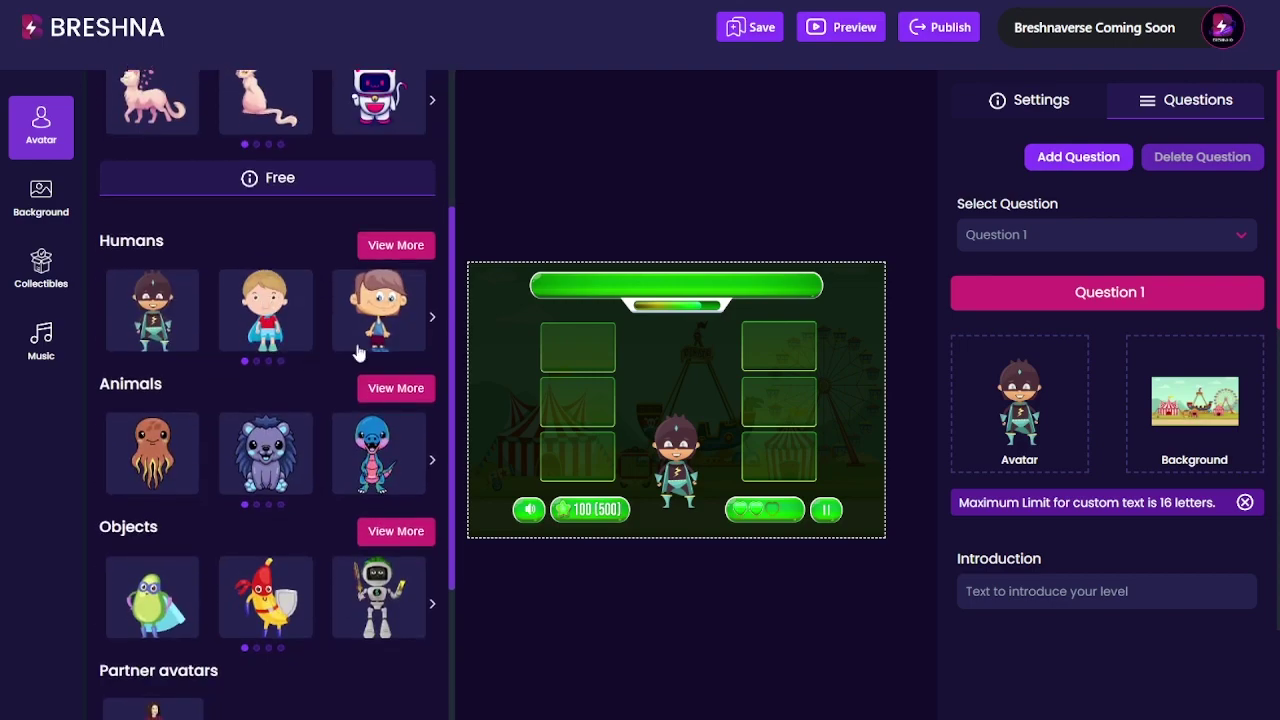
click(396, 388)
scroll(386, 400, down, 5)
scroll(358, 367, up, 10)
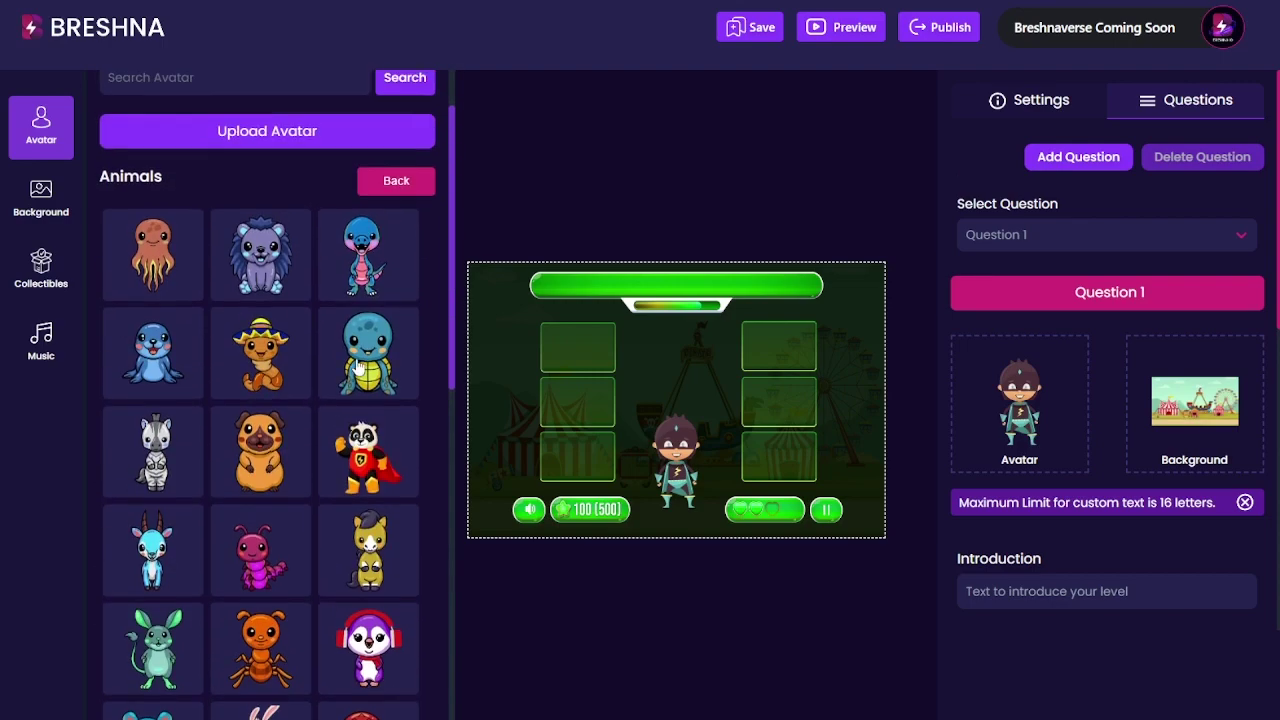
scroll(375, 300, up, 2)
click(397, 264)
scroll(354, 440, down, 6)
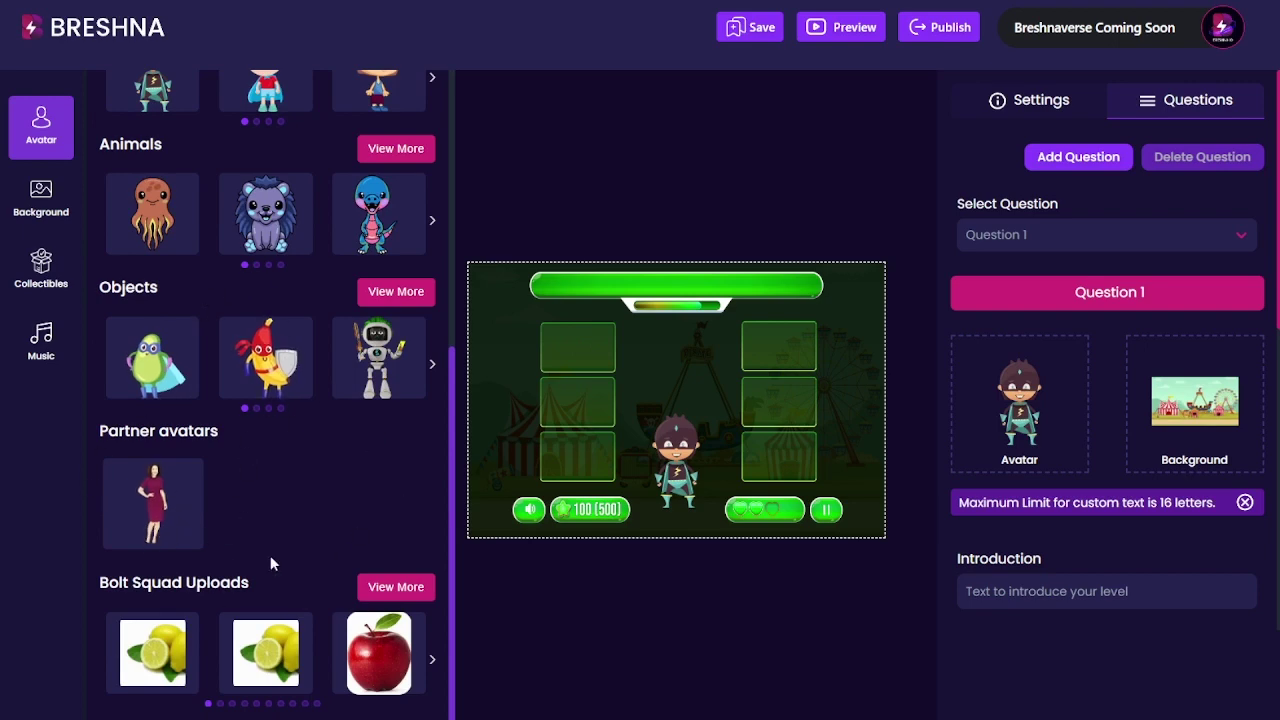
Choose the Santa girl from Bolt Squad Uploads as Question 1's avatar
click(374, 587)
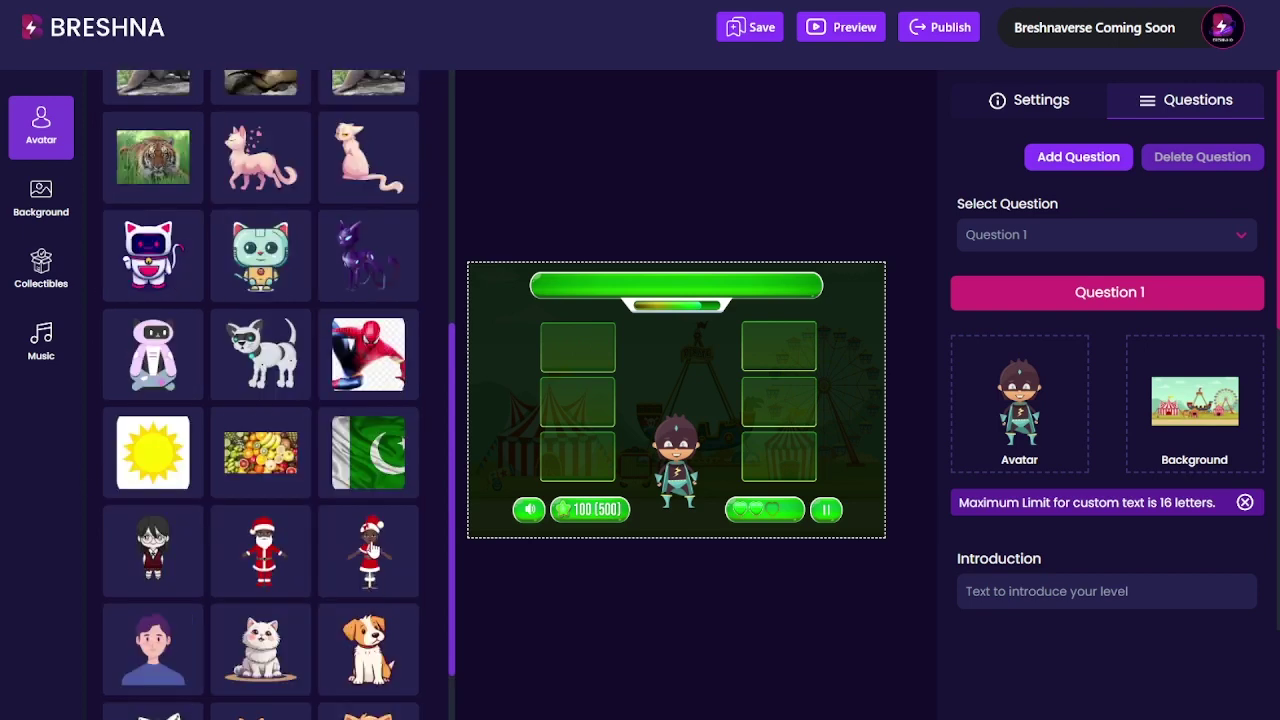
scroll(382, 502, up, 1)
scroll(390, 498, up, 4)
scroll(405, 490, down, 2)
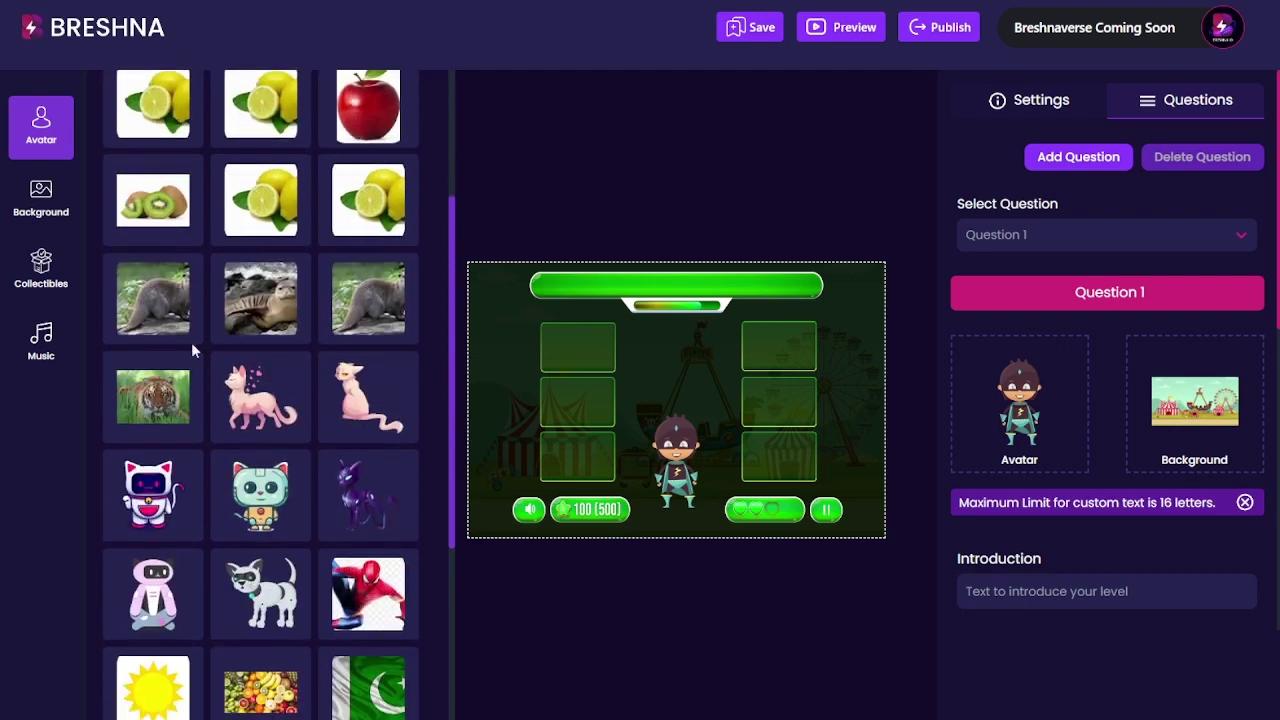
scroll(268, 352, down, 2)
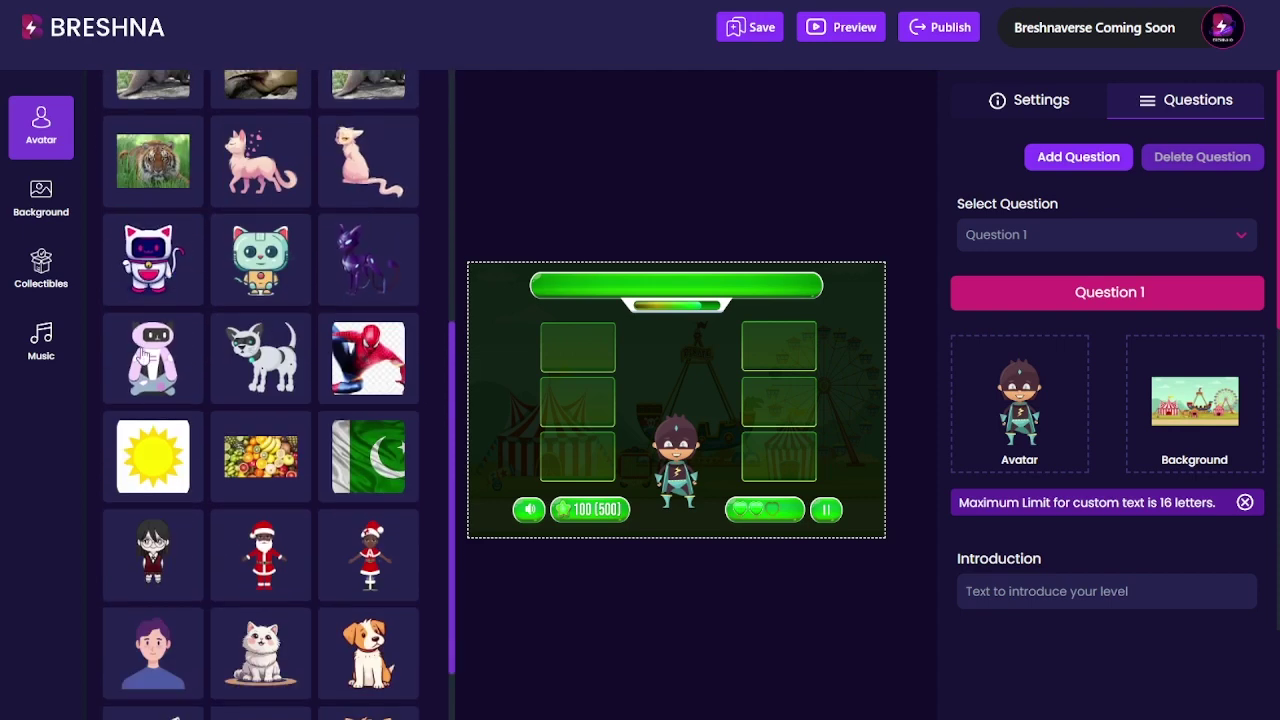
scroll(272, 362, down, 1)
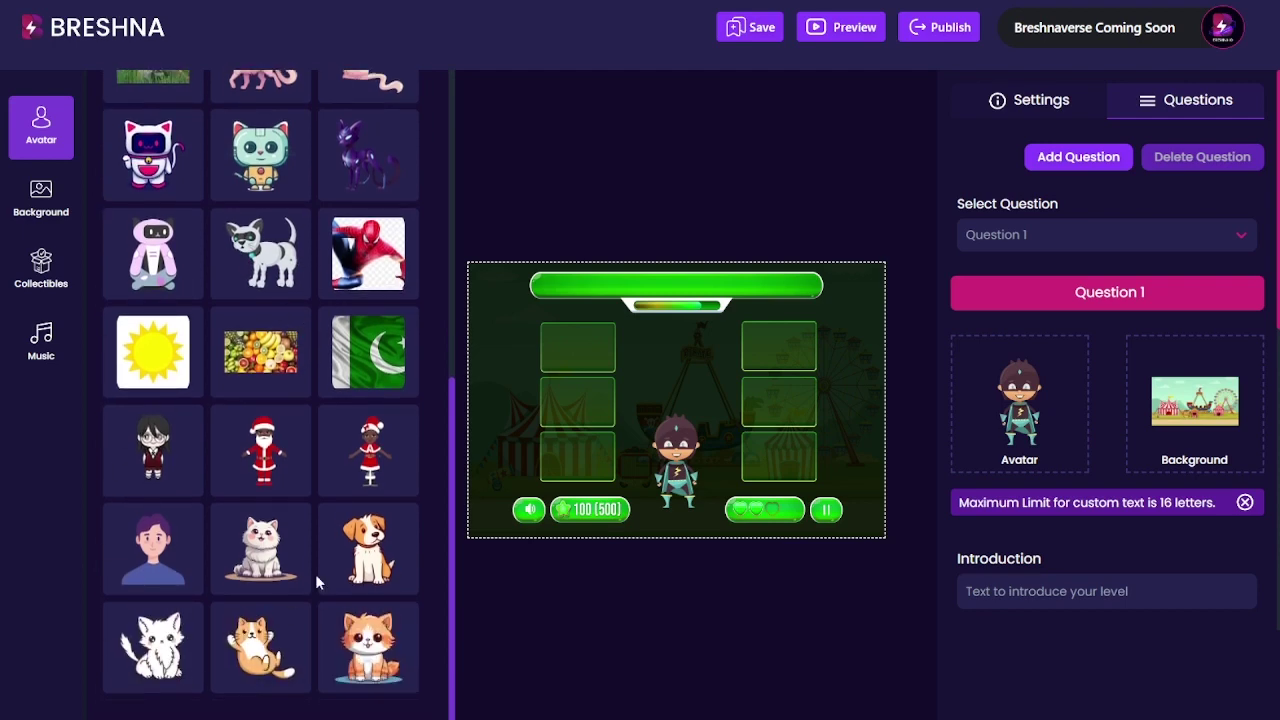
click(369, 450)
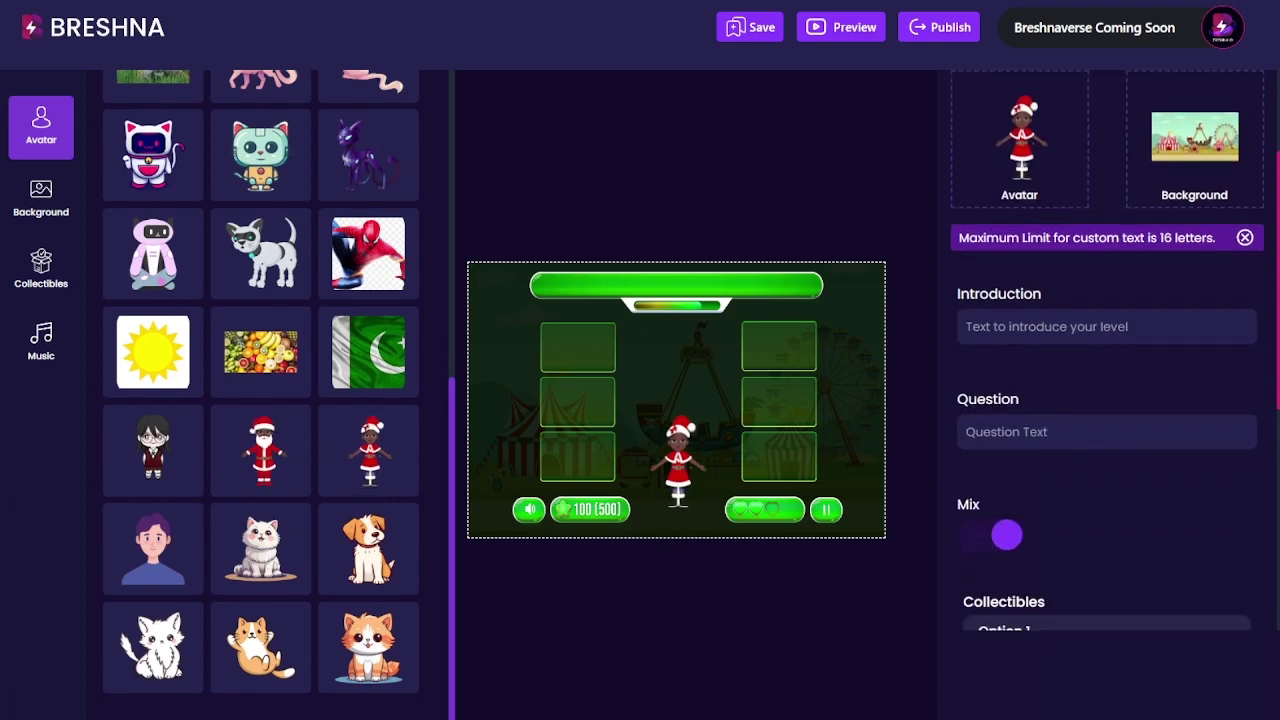
click(590, 170)
click(41, 125)
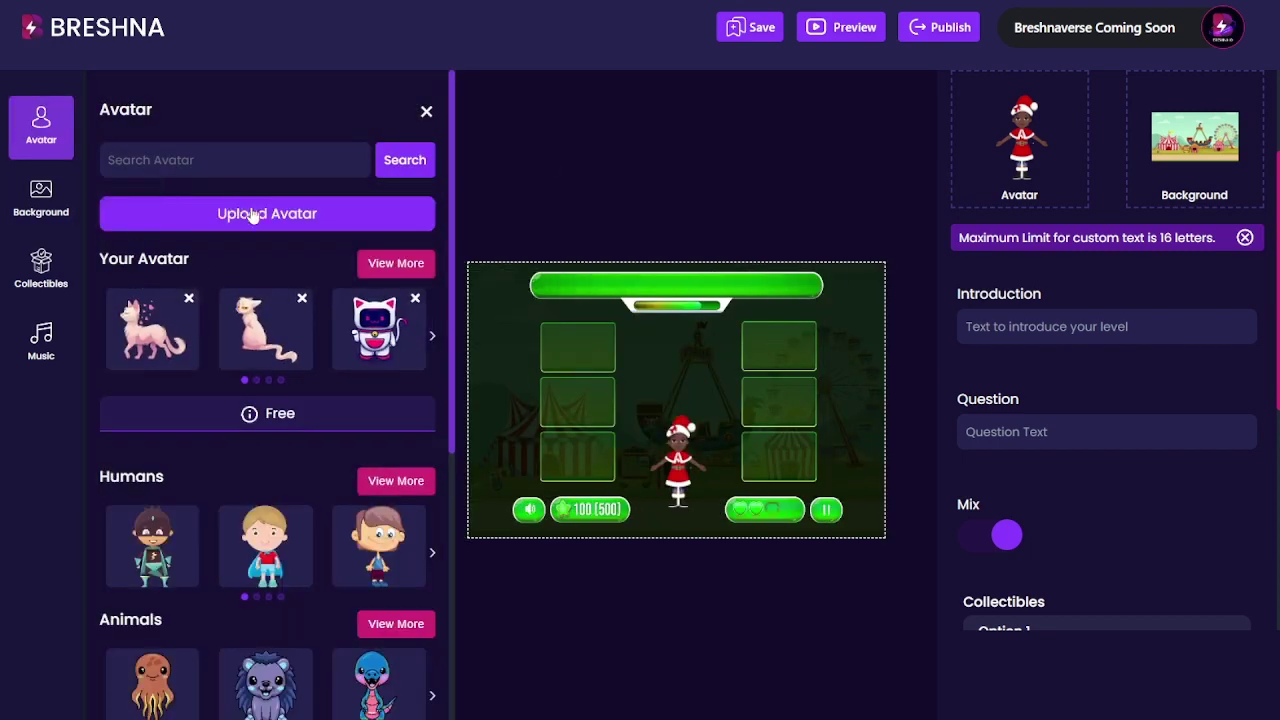
Add the cartoon cat PNG as the image for a new avatar upload
click(260, 211)
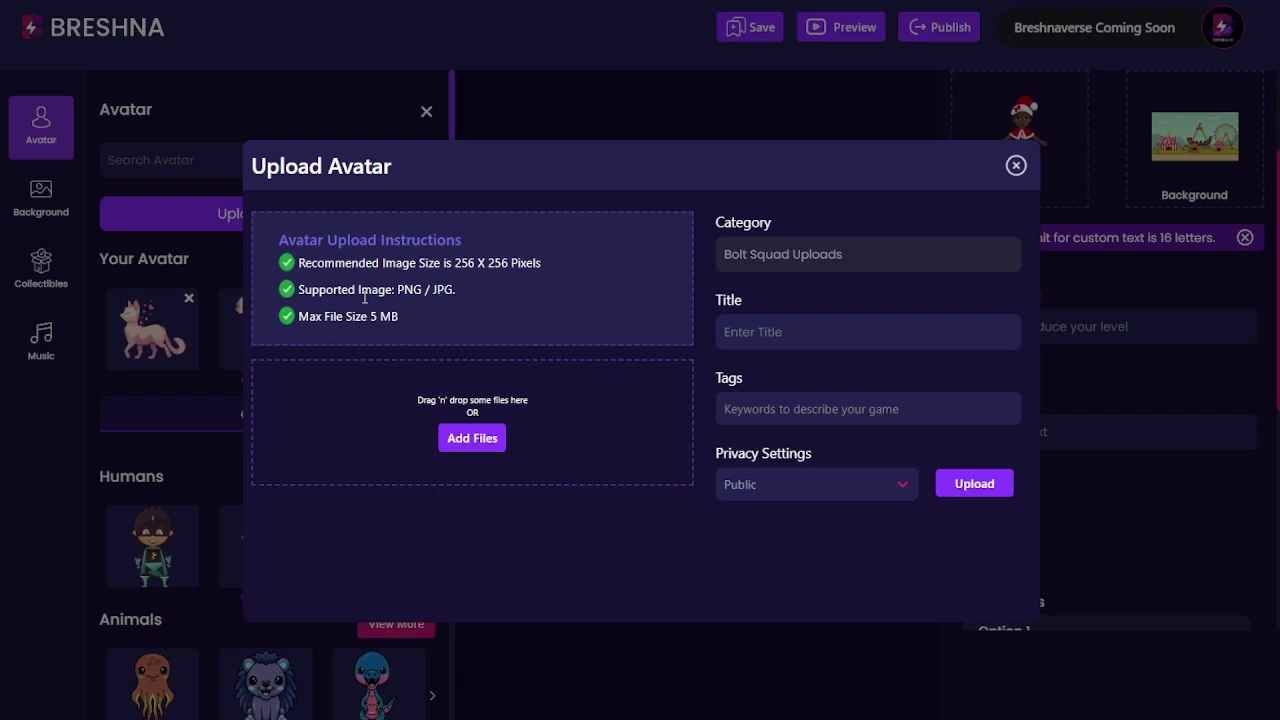
click(481, 440)
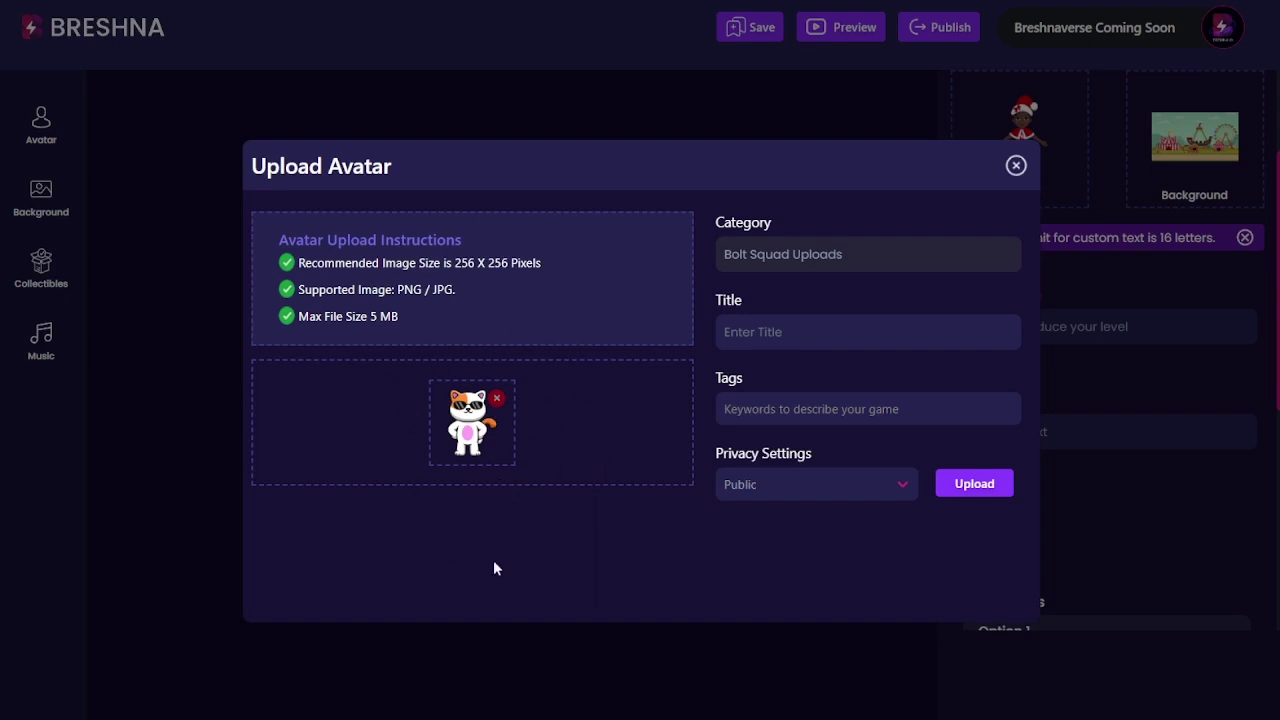
Title the avatar upload 'Kitty Cat'
click(807, 332)
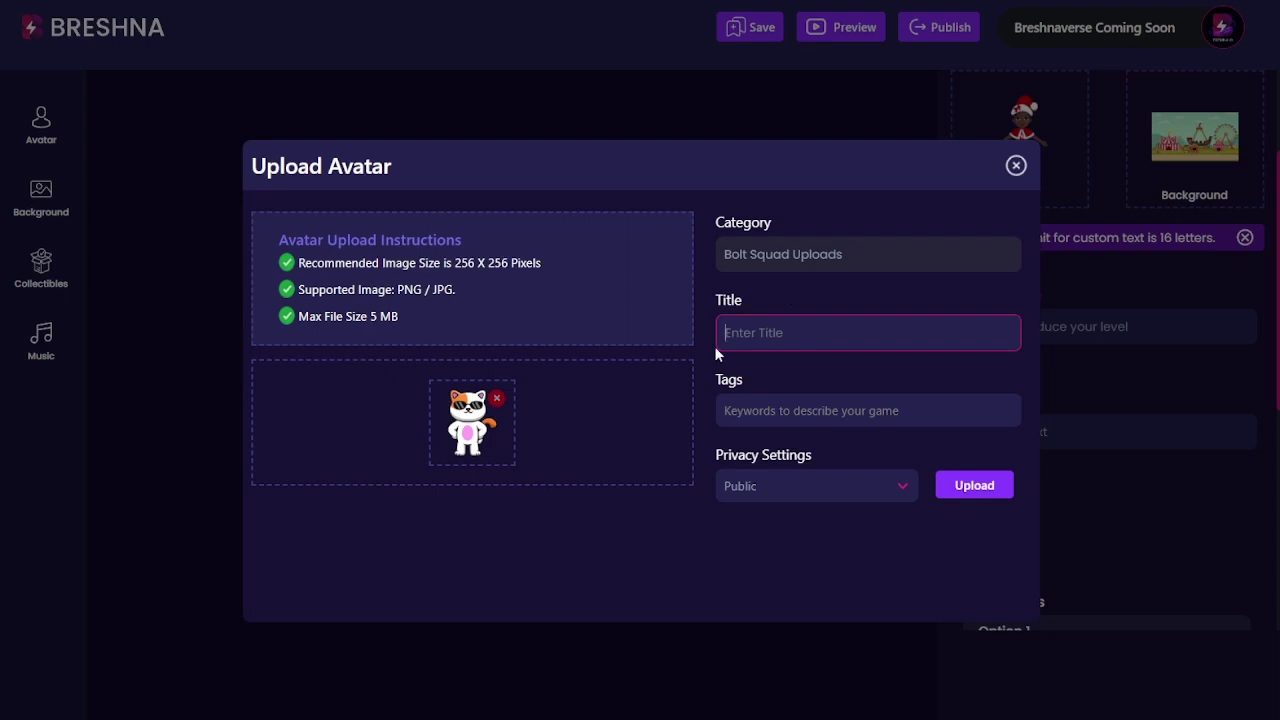
text(C)
text(K)
key(BackSpace)
key(BackSpace)
text(Kitty Cat)
key(Tab)
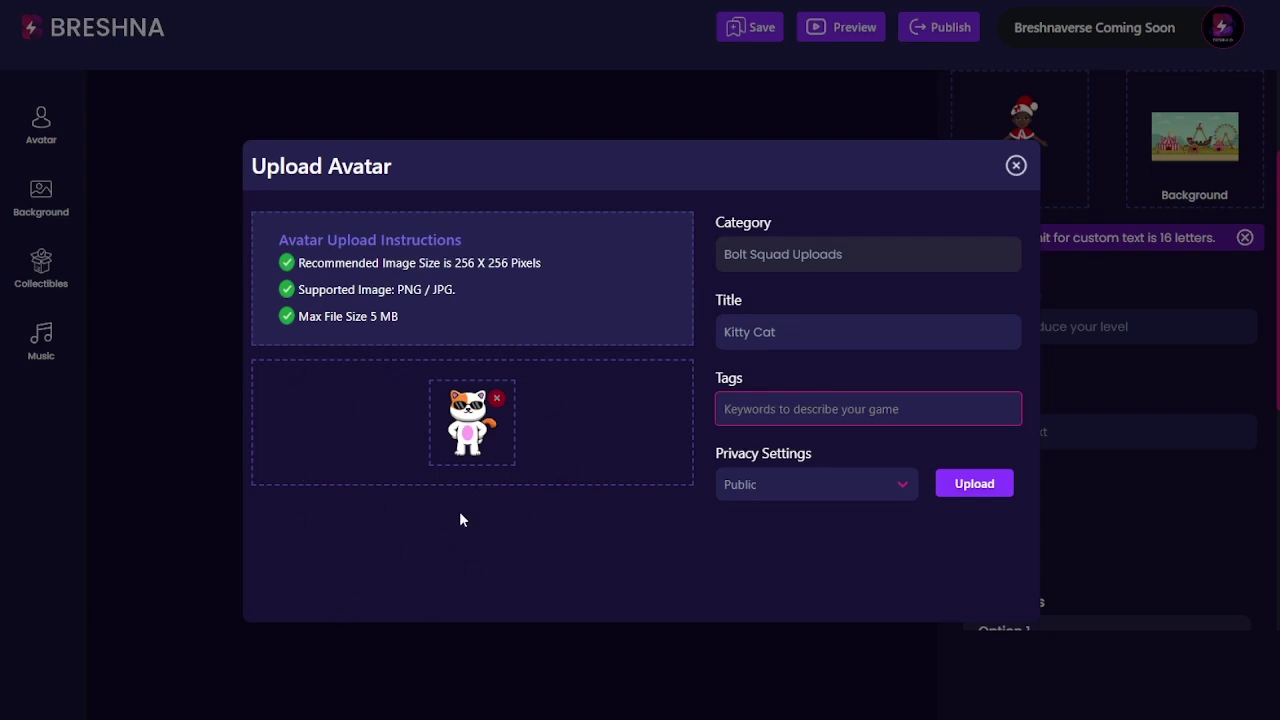
click(8, 433)
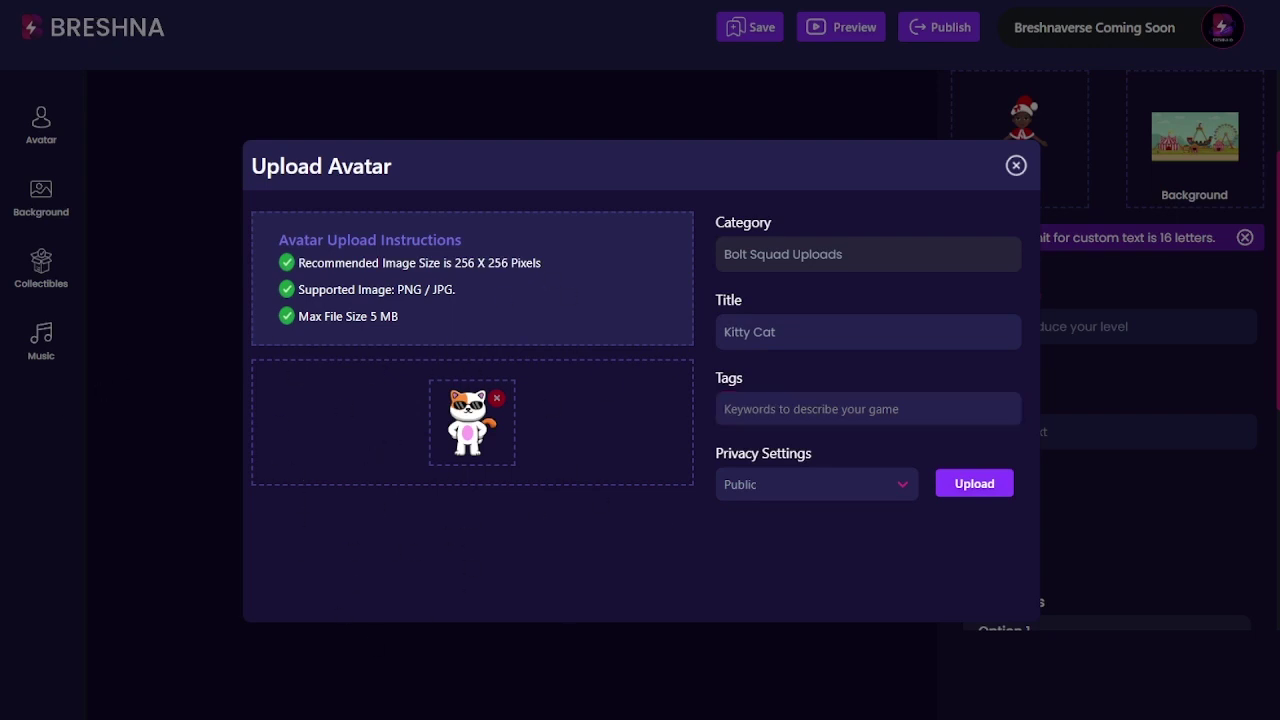
Add the tags cat, kitty, kitten, pet, fuzzy and cute
click(785, 412)
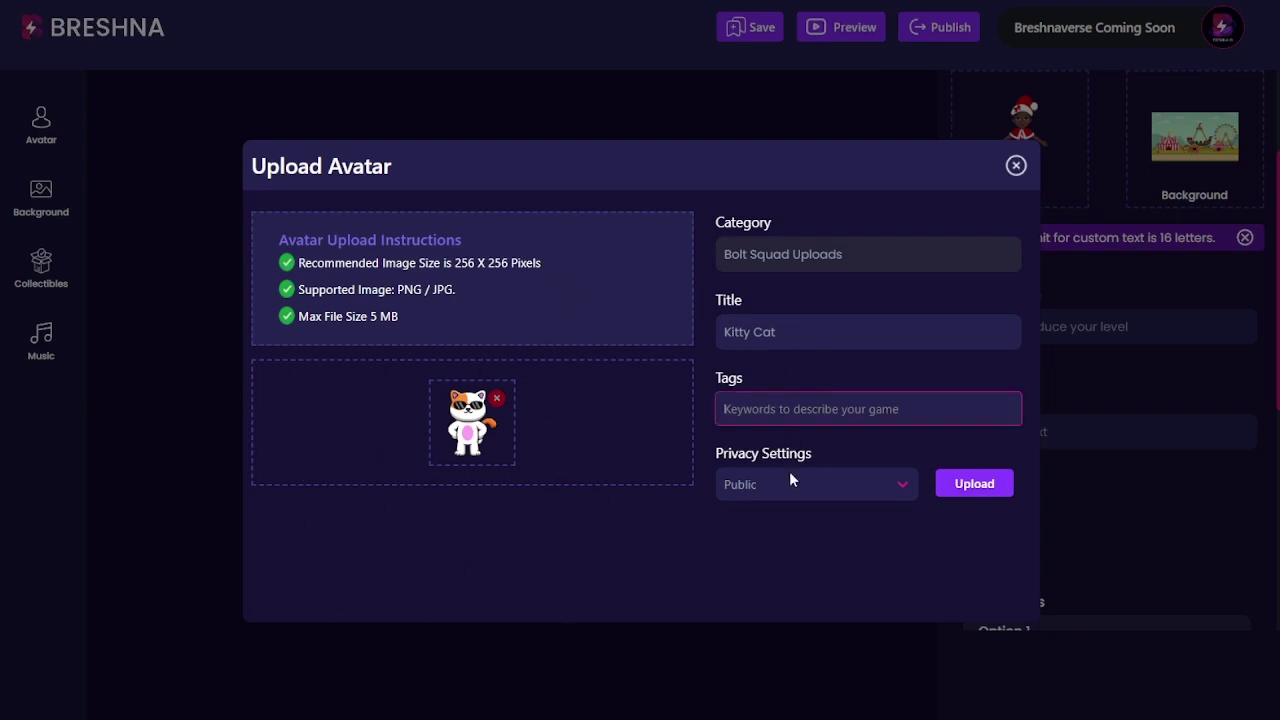
text(cat)
key(Return)
text(kitty)
key(Return)
text(kitte)
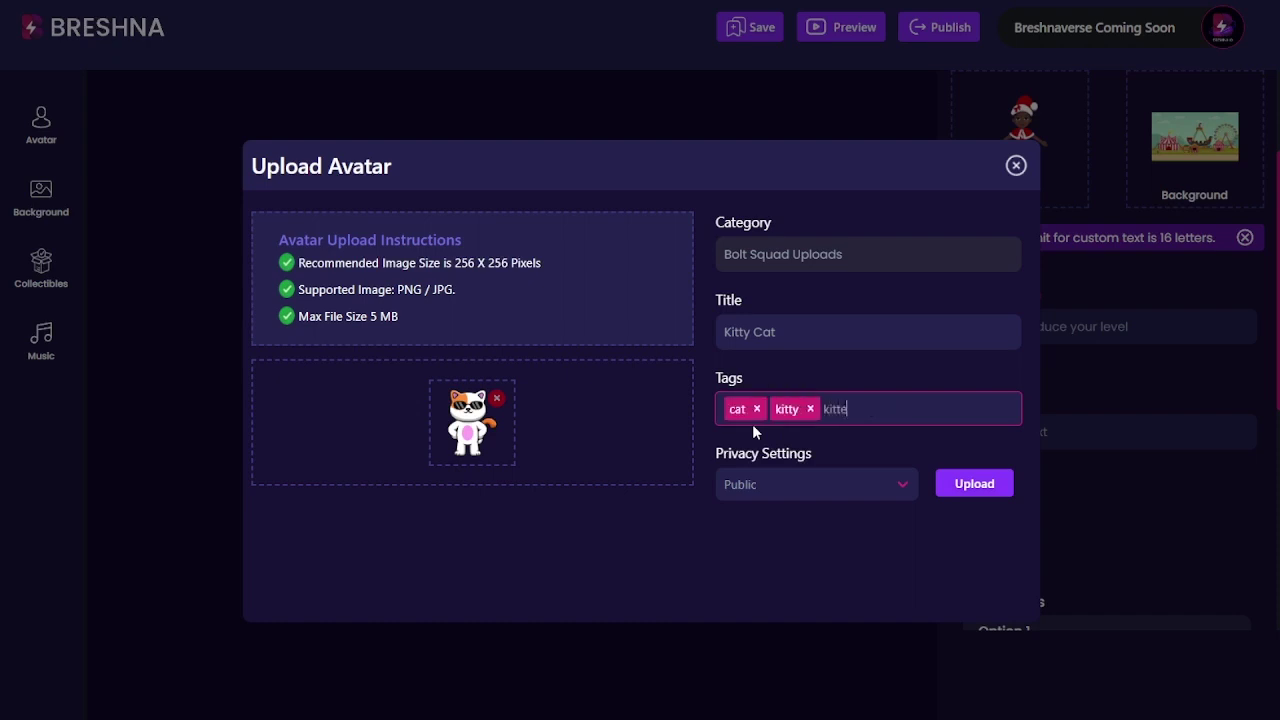
text(n)
key(Return)
text(pet)
key(Return)
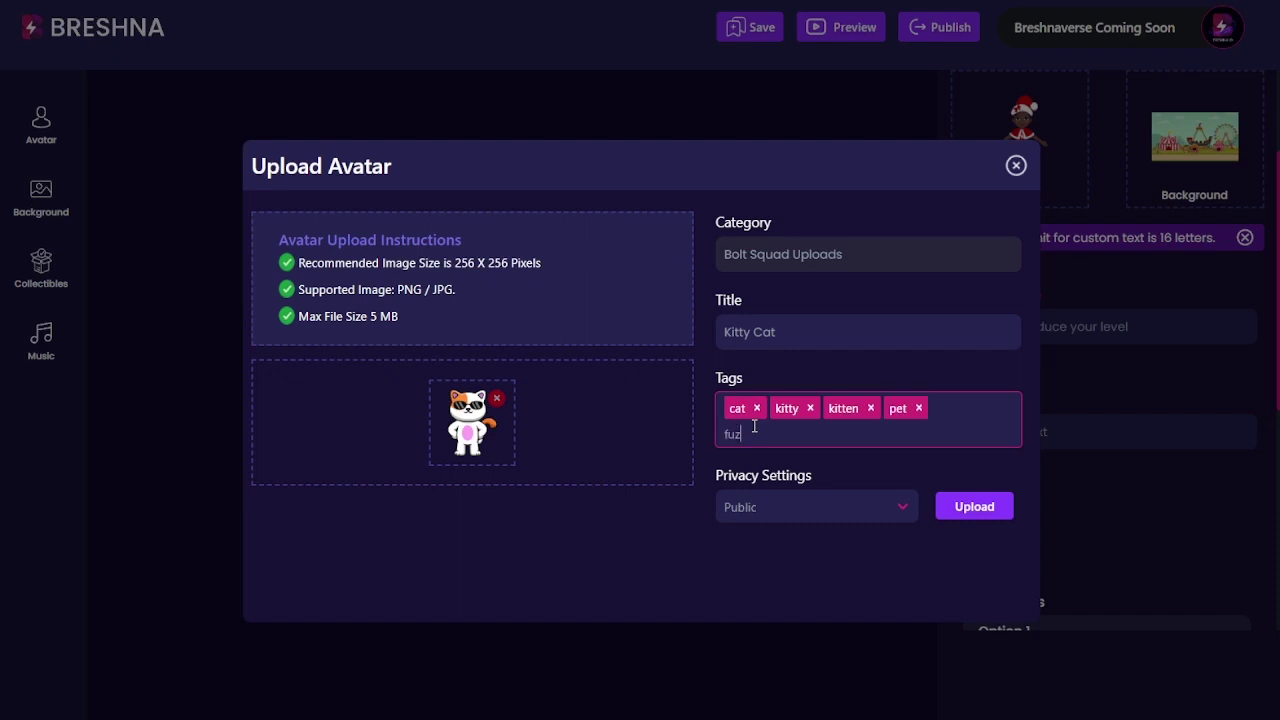
text(fuzzy)
key(Return)
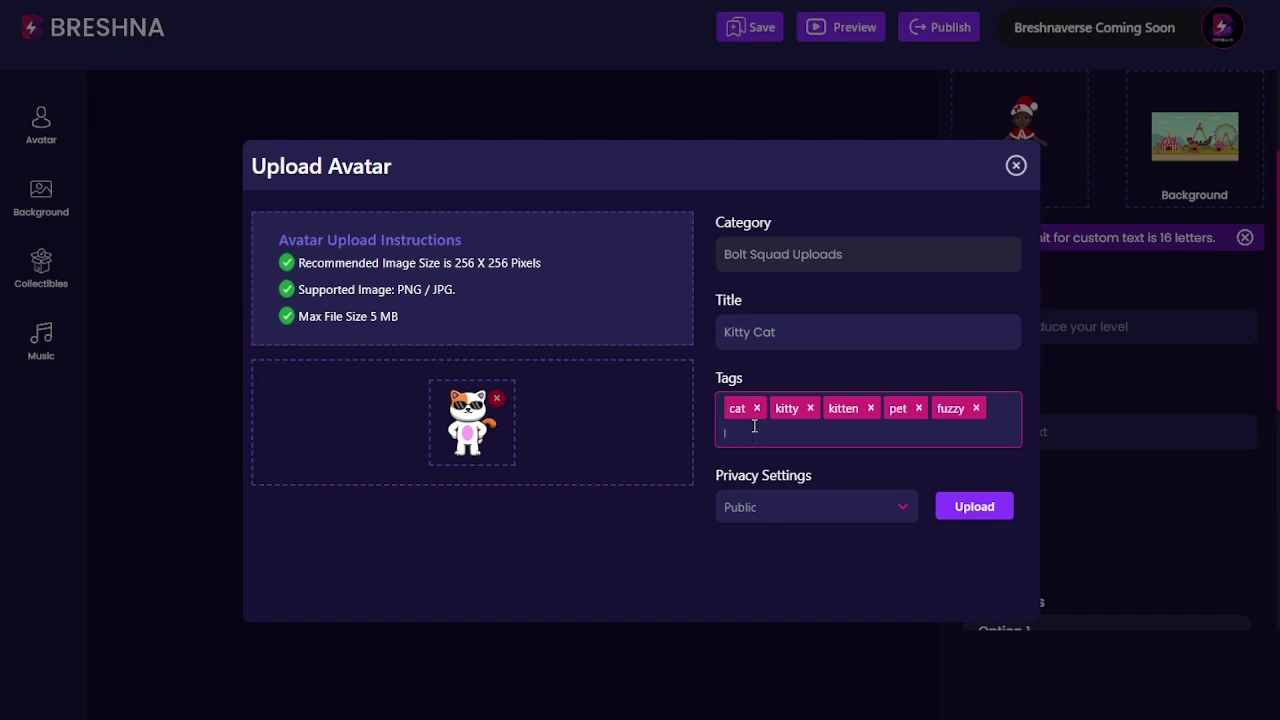
text(cute)
key(Return)
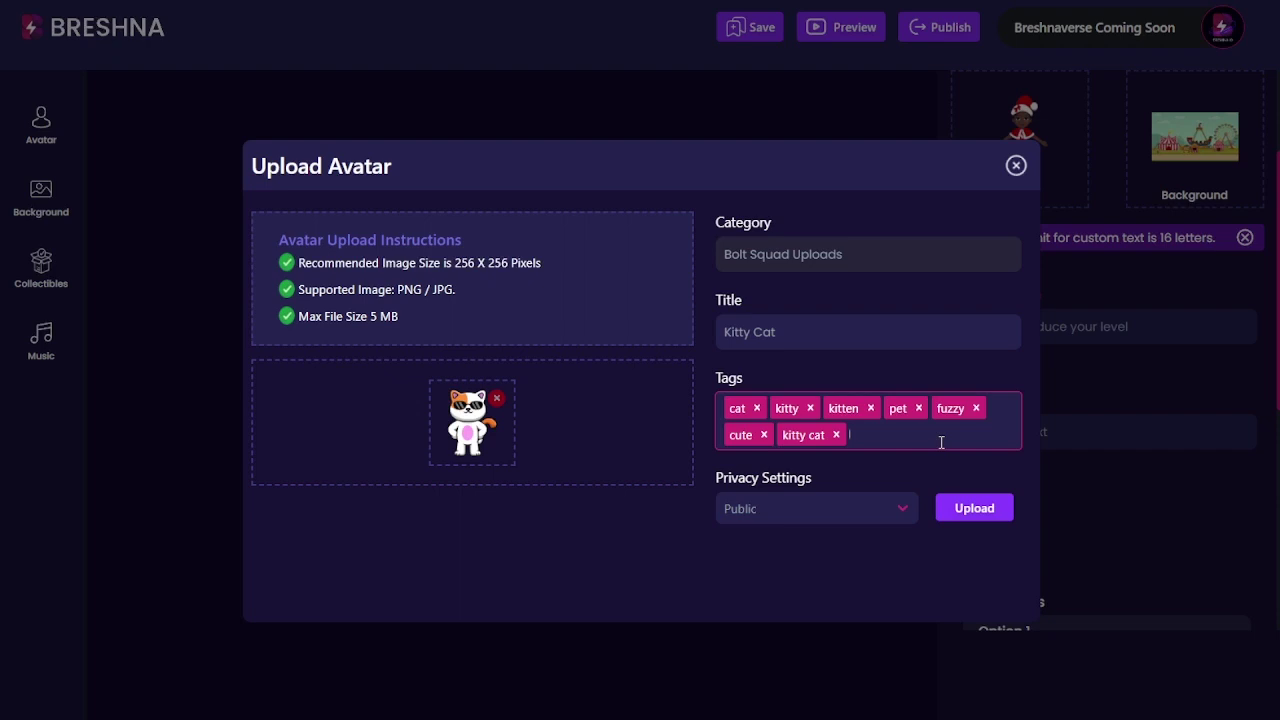
Add a random-text tag, then delete it and the kitty cat tag
text(jfdsa fdjslaf jeoiag jiosdajfjsdo)
text(l)
key(Return)
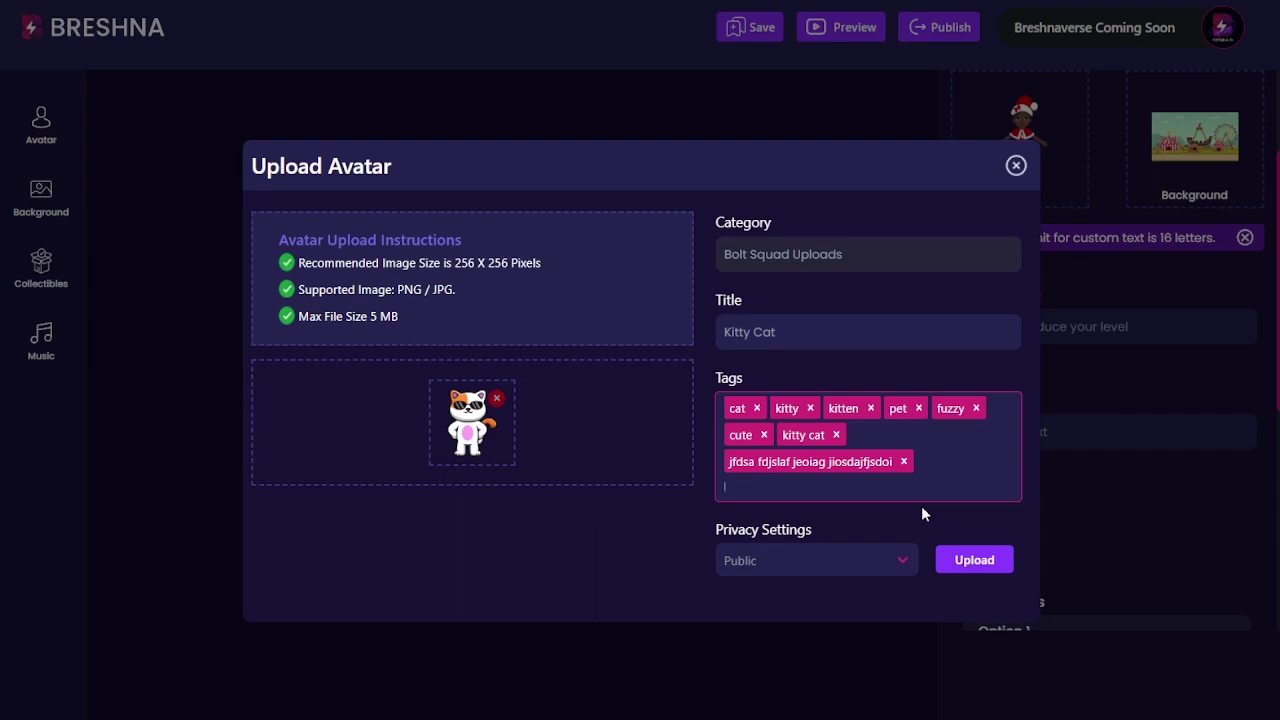
key(BackSpace)
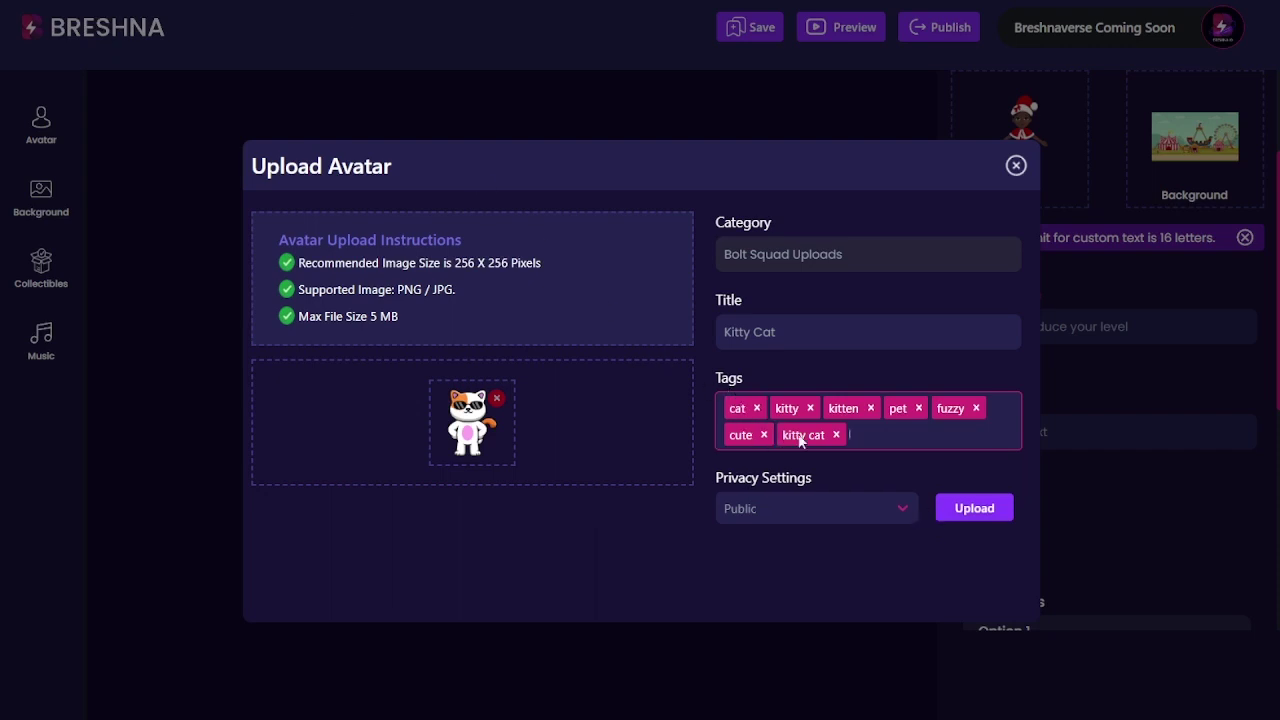
key(BackSpace)
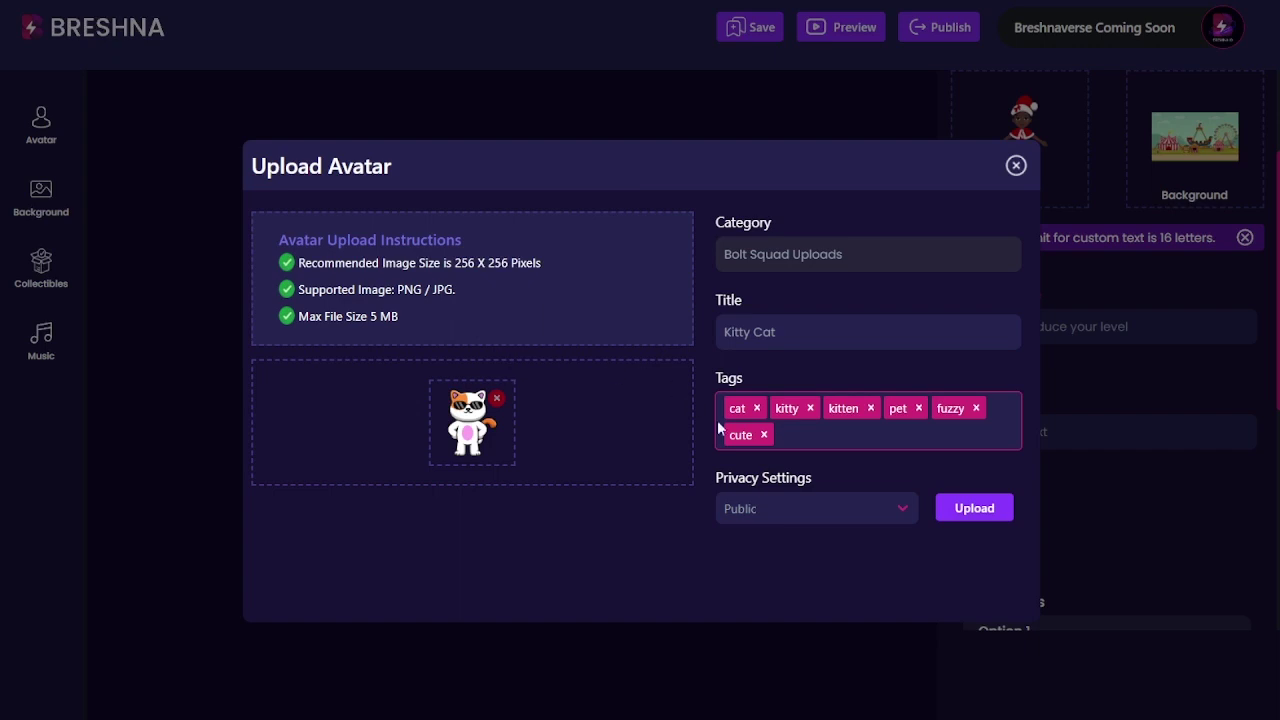
Set the Kitty Cat avatar's privacy to Public and upload it
click(788, 505)
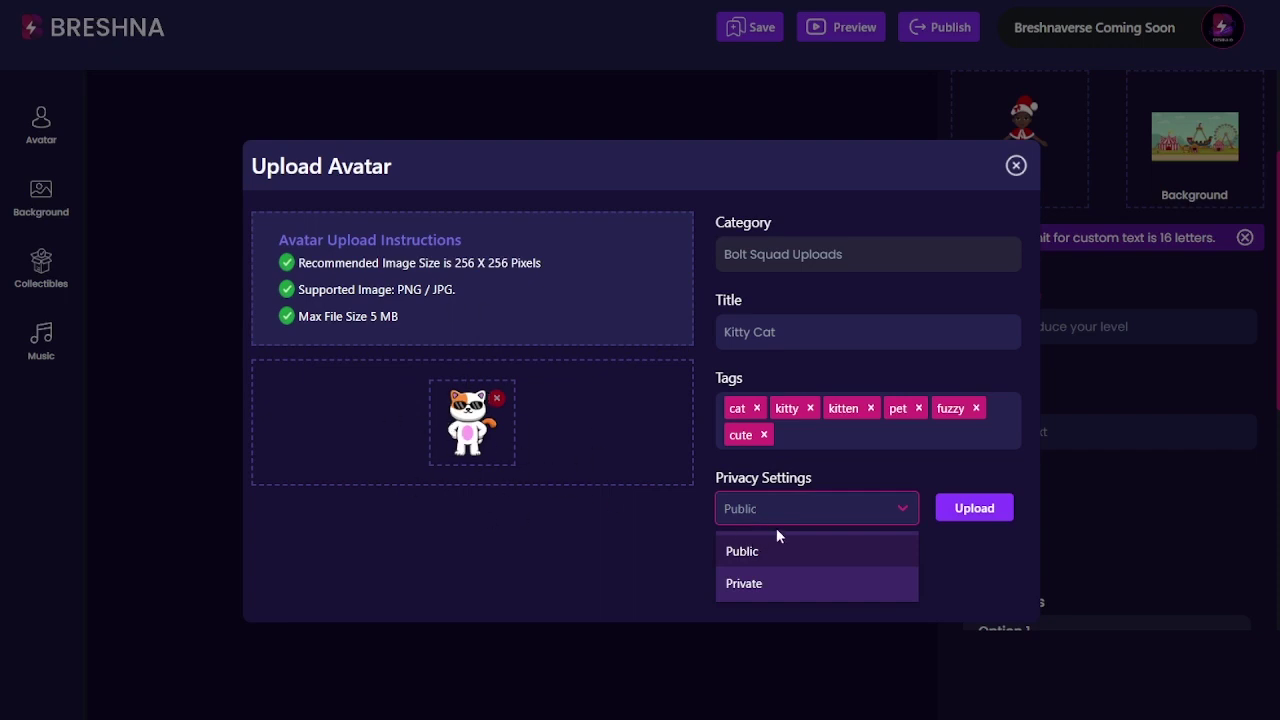
click(755, 588)
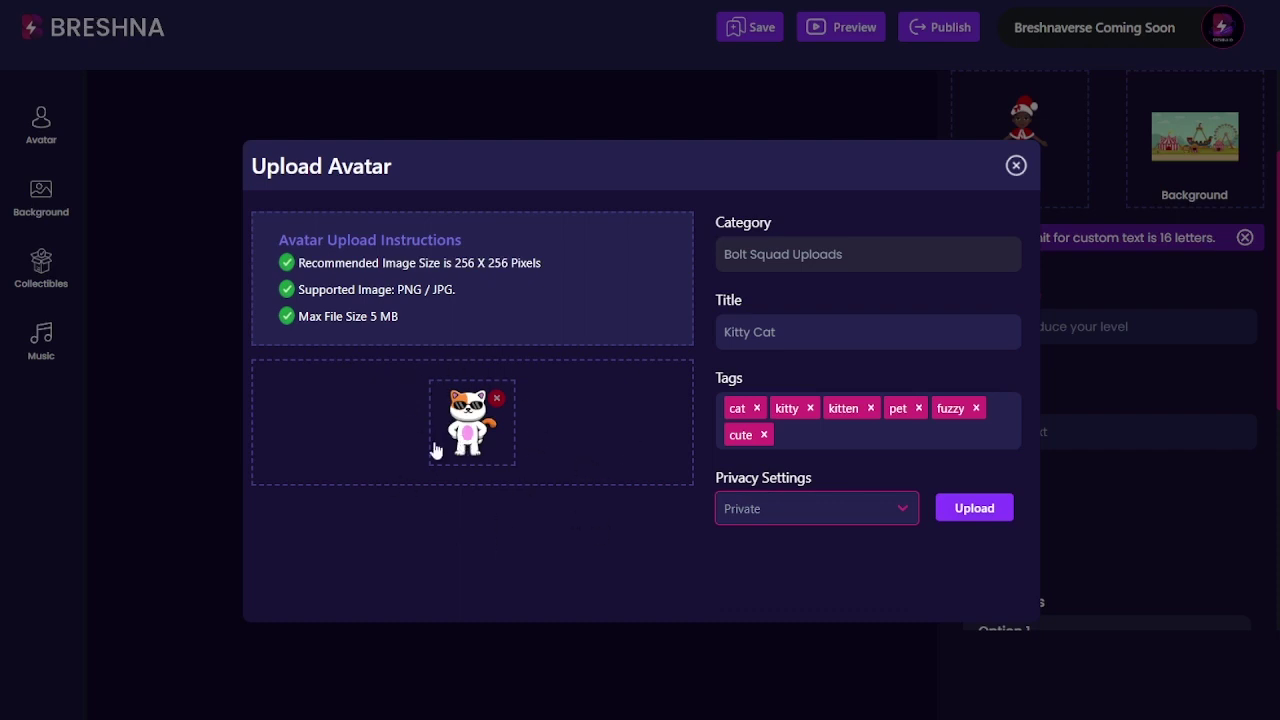
click(801, 508)
click(737, 551)
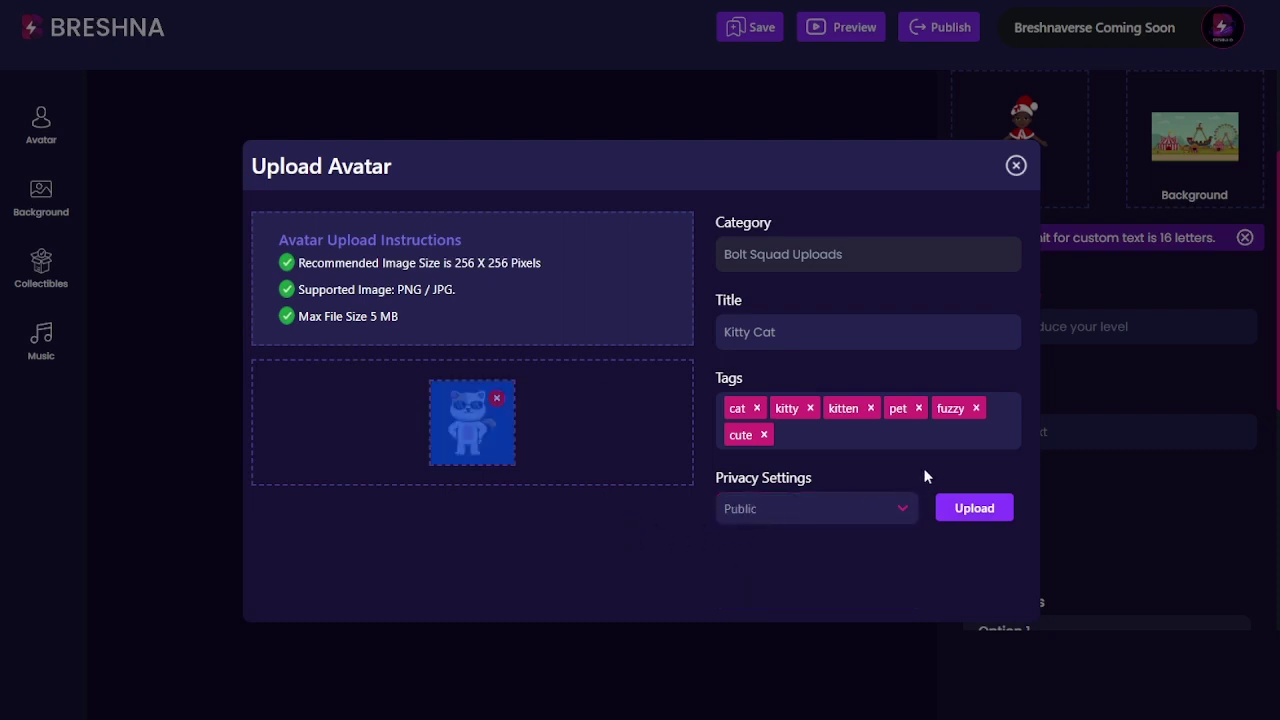
click(958, 512)
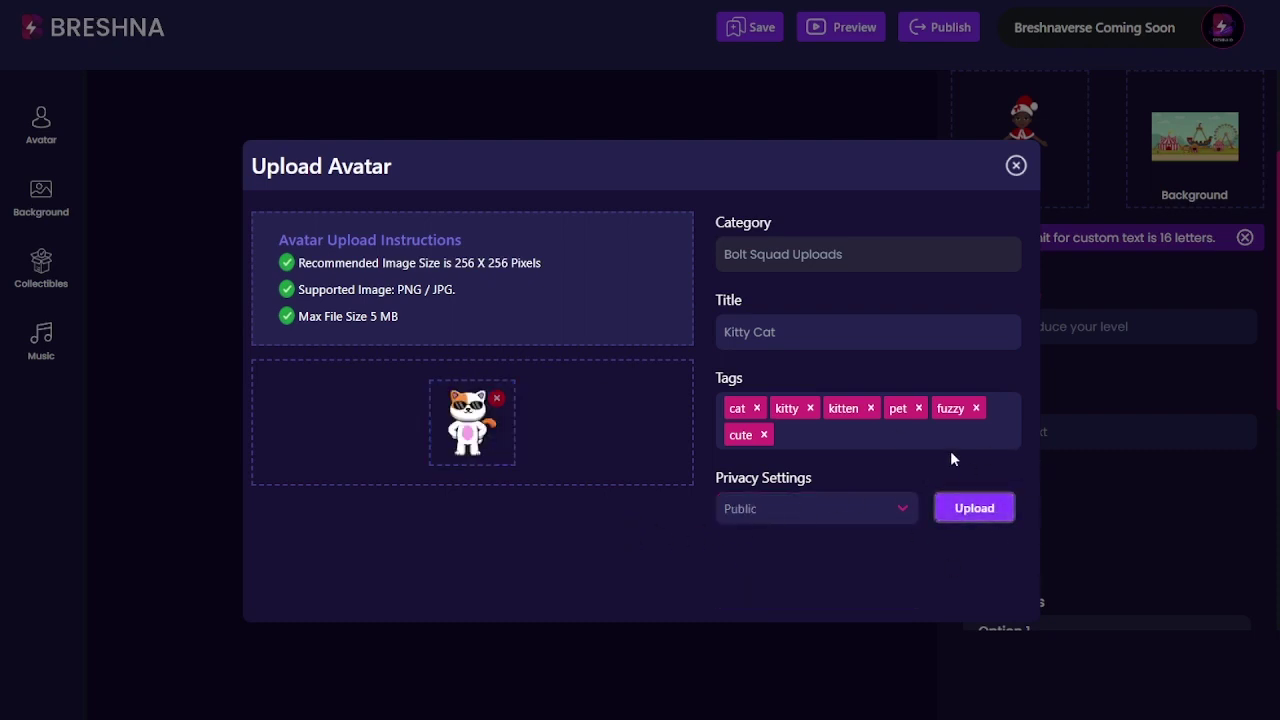
click(963, 505)
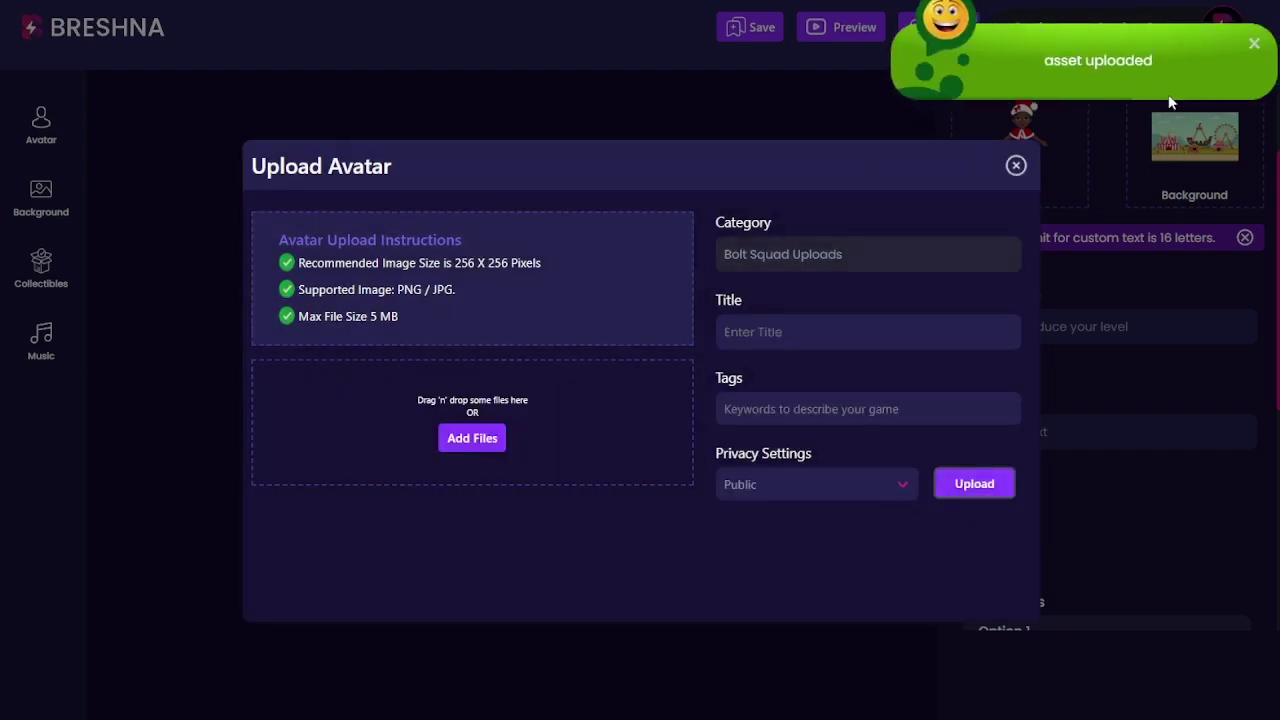
Dismiss the upload confirmation, close the dialog and reopen the avatar library
click(1254, 52)
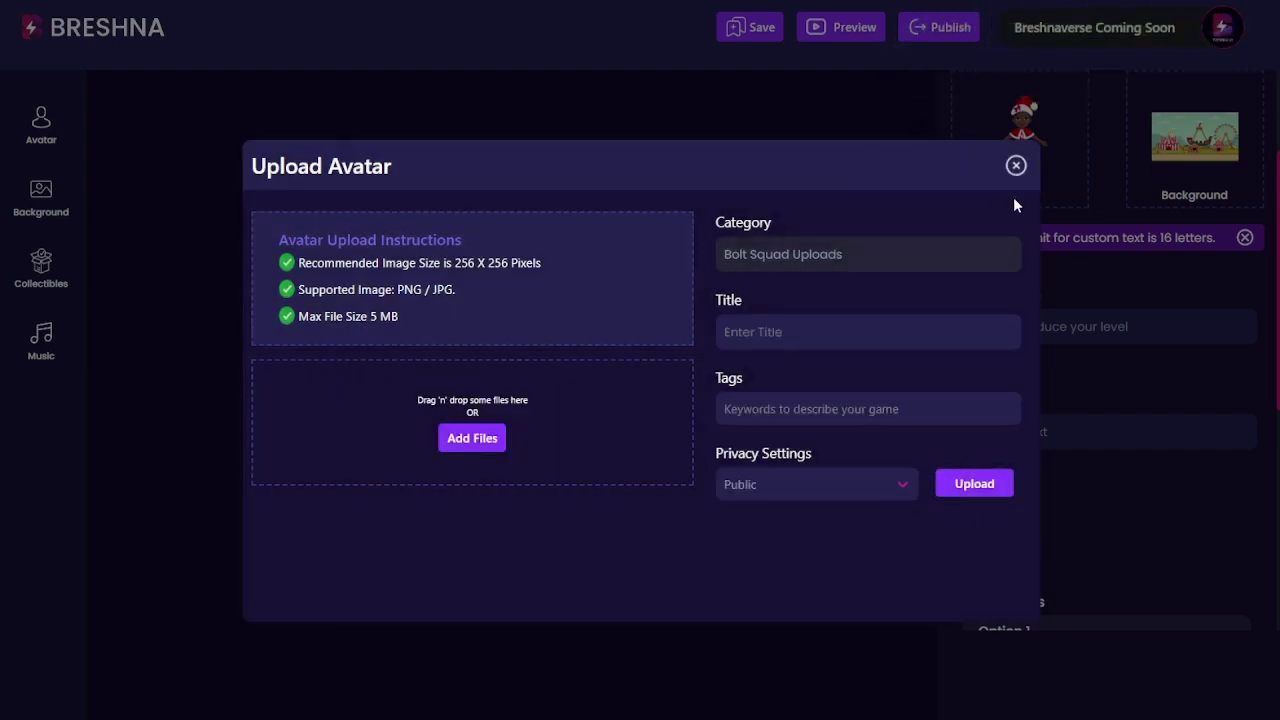
click(1016, 167)
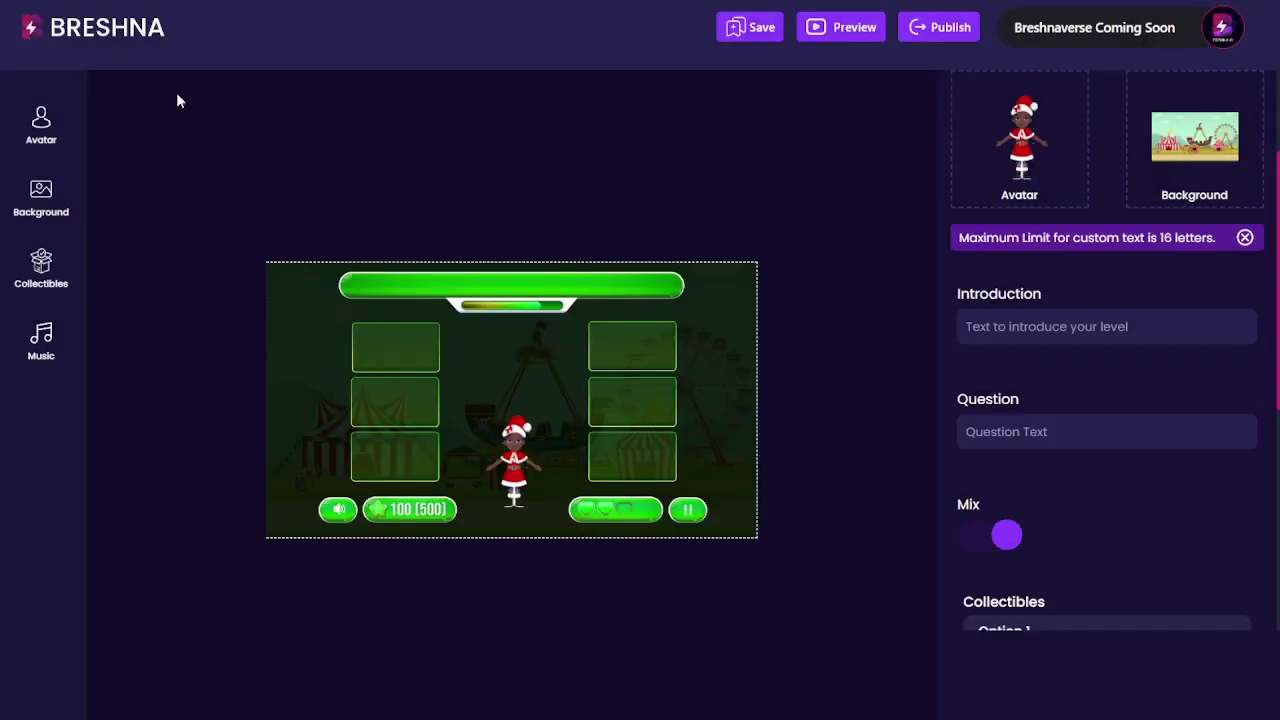
click(36, 133)
Make the sunglasses cat from Your Avatar the game's avatar
click(404, 266)
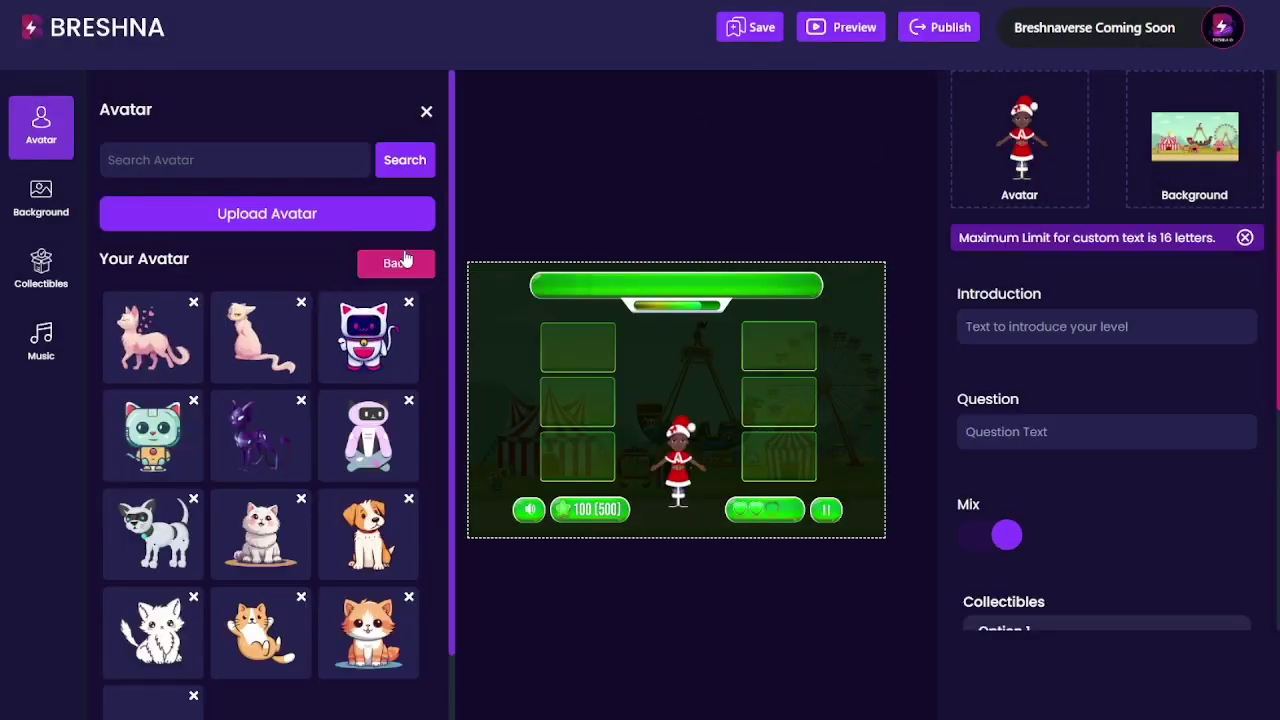
scroll(380, 262, down, 1)
click(150, 650)
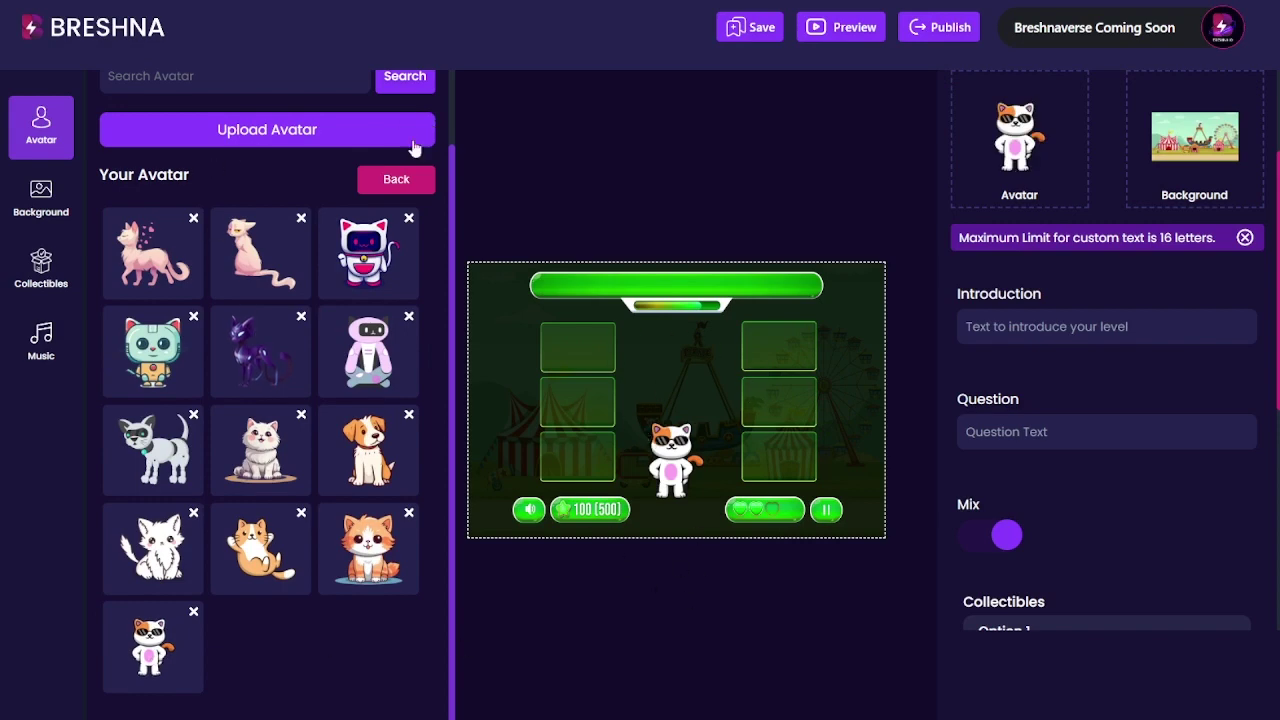
Browse the Bolt Squad Uploads avatars, then bring up the Background library
click(400, 186)
scroll(400, 186, down, 4)
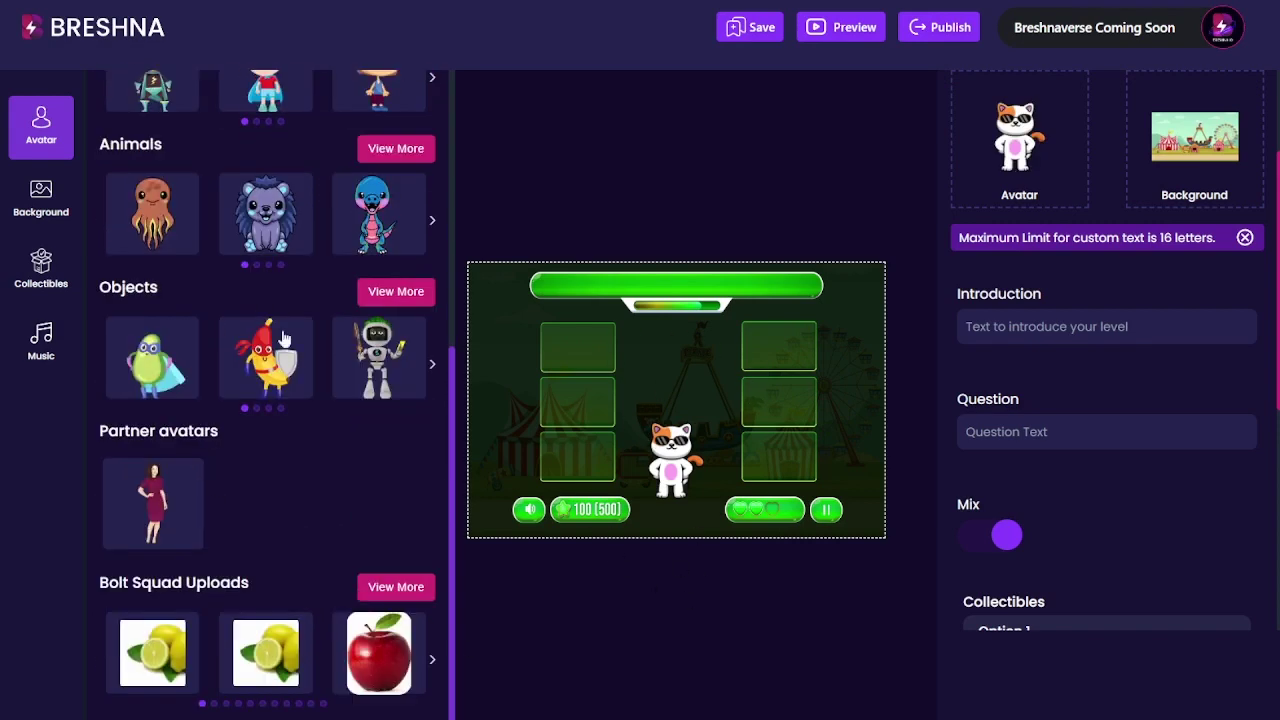
click(397, 589)
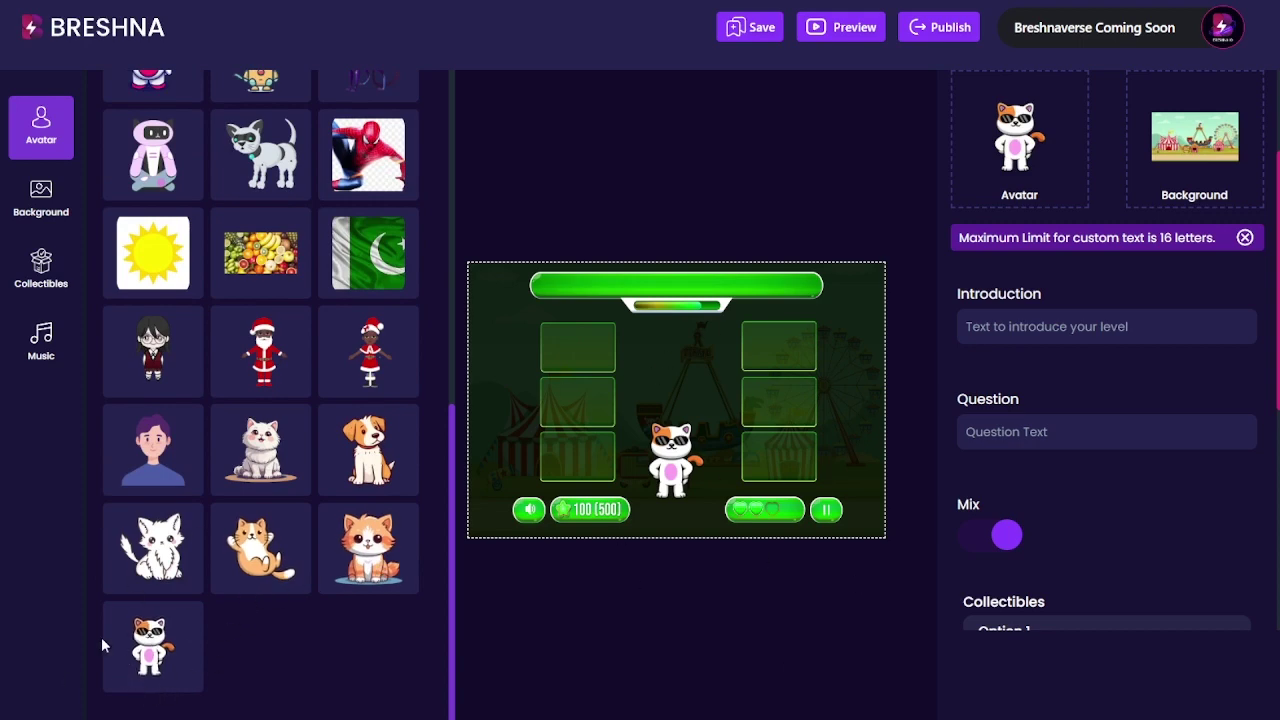
scroll(357, 591, up, 10)
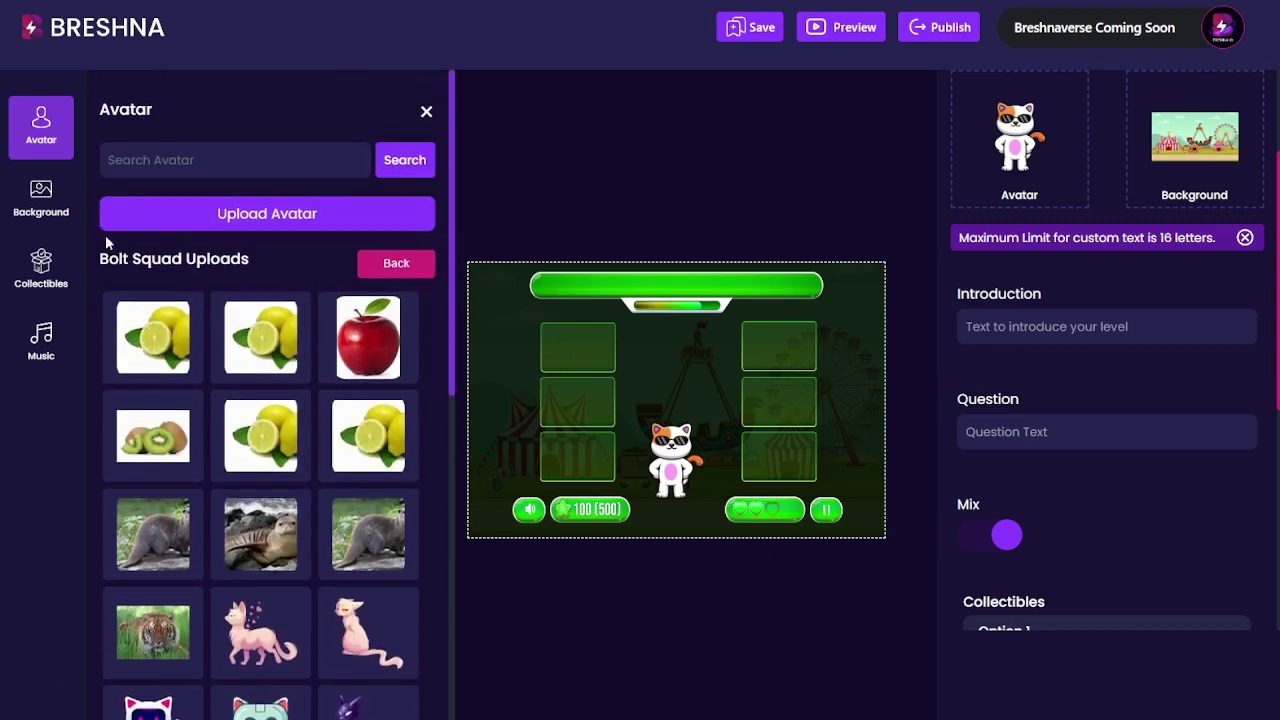
click(388, 263)
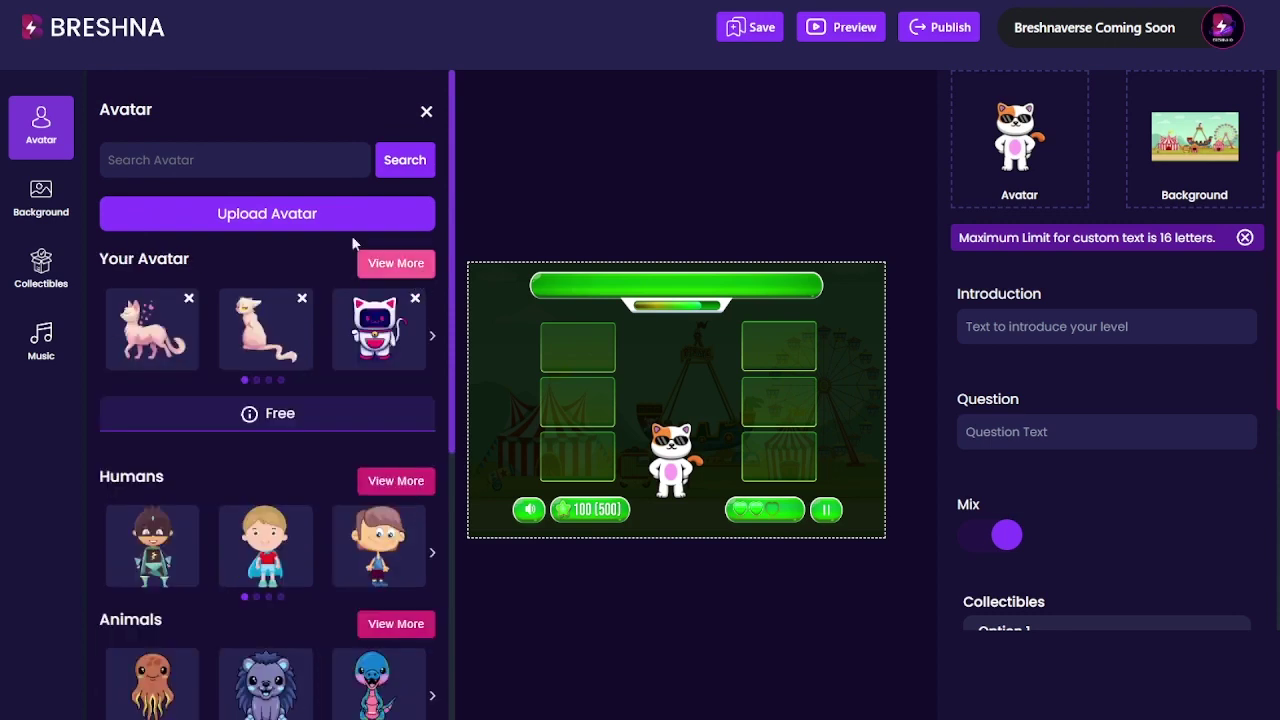
click(40, 195)
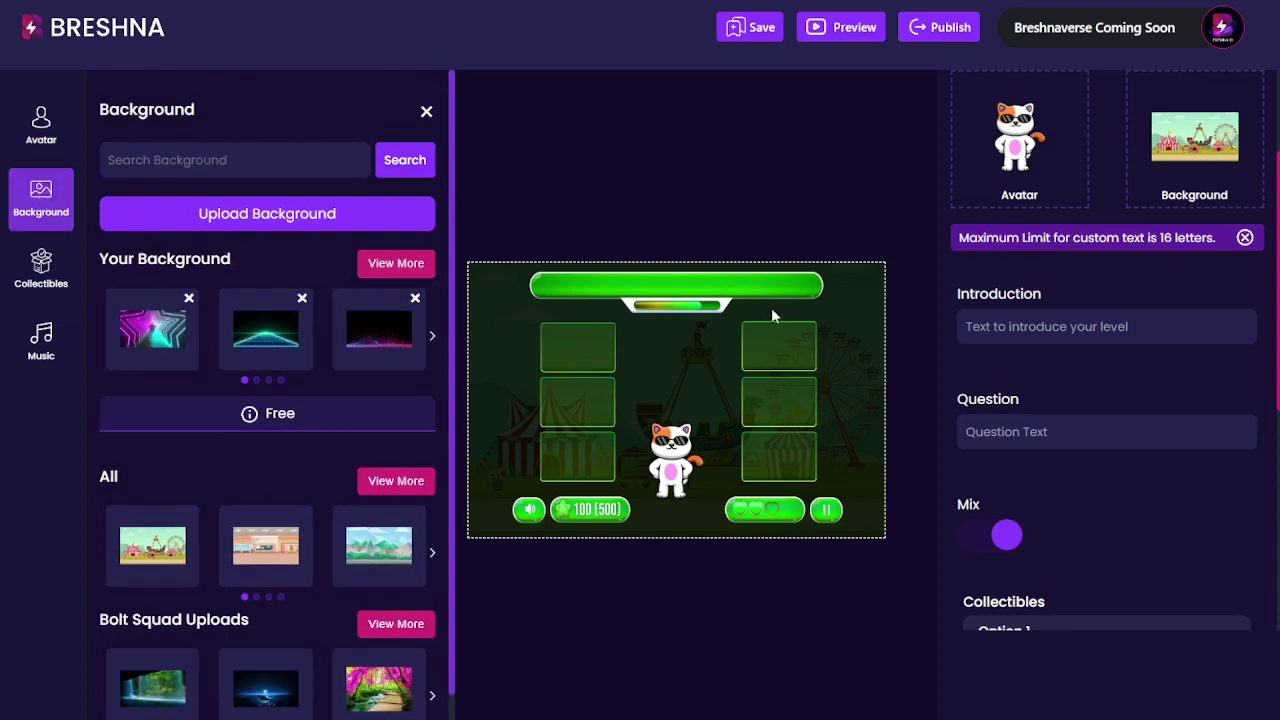
Set Question 1's background to the dark purple forest from the All backgrounds grid
scroll(248, 470, down, 1)
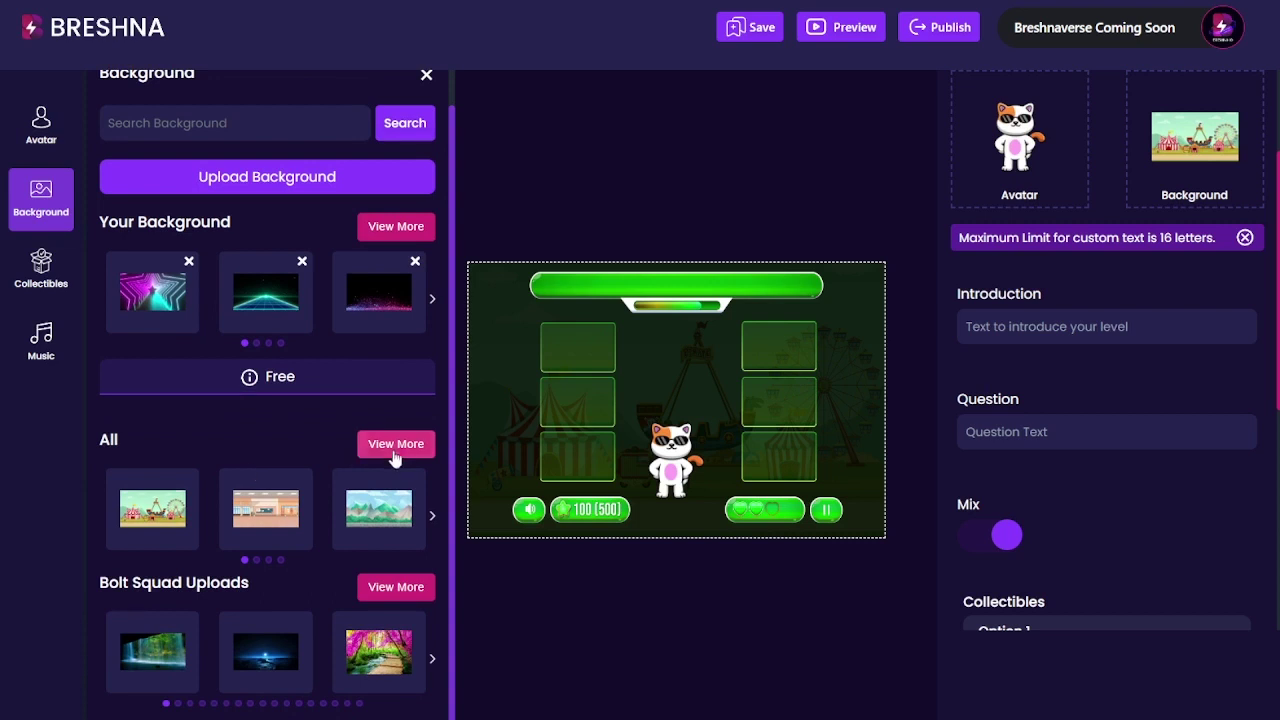
click(396, 444)
scroll(325, 411, down, 5)
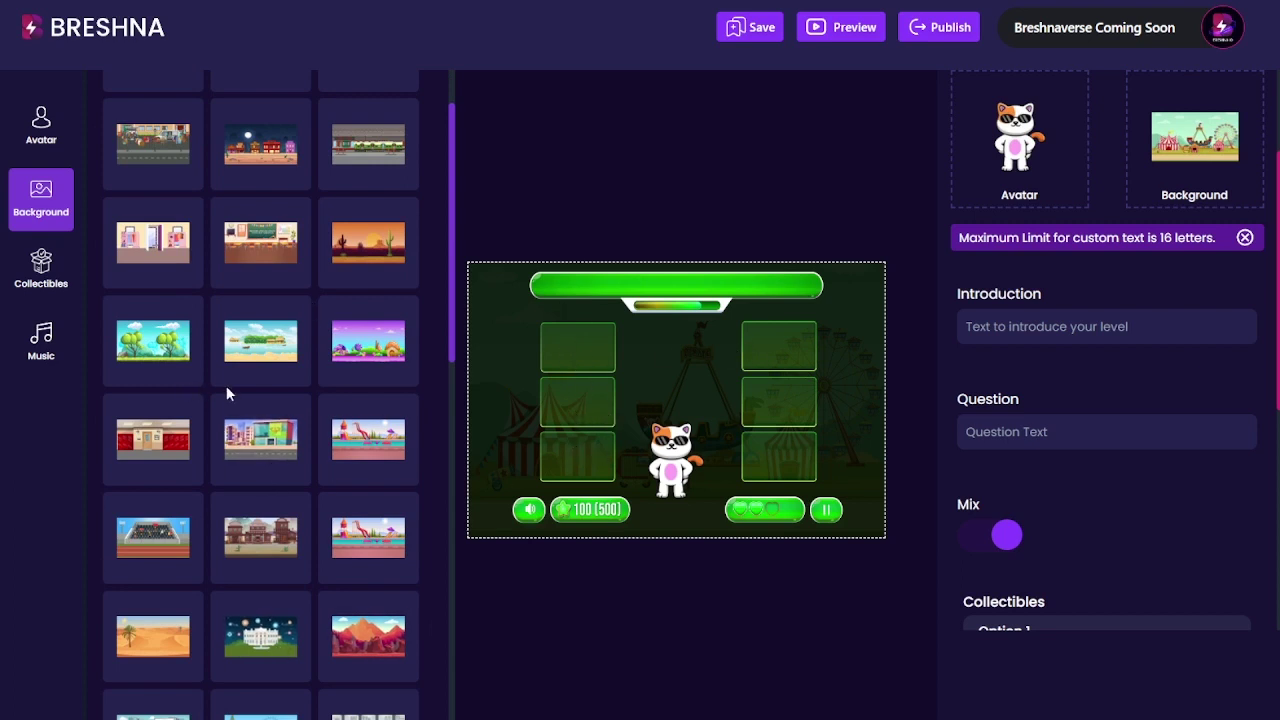
scroll(250, 395, down, 5)
scroll(346, 157, down, 3)
scroll(266, 486, down, 5)
scroll(260, 487, up, 5)
click(152, 357)
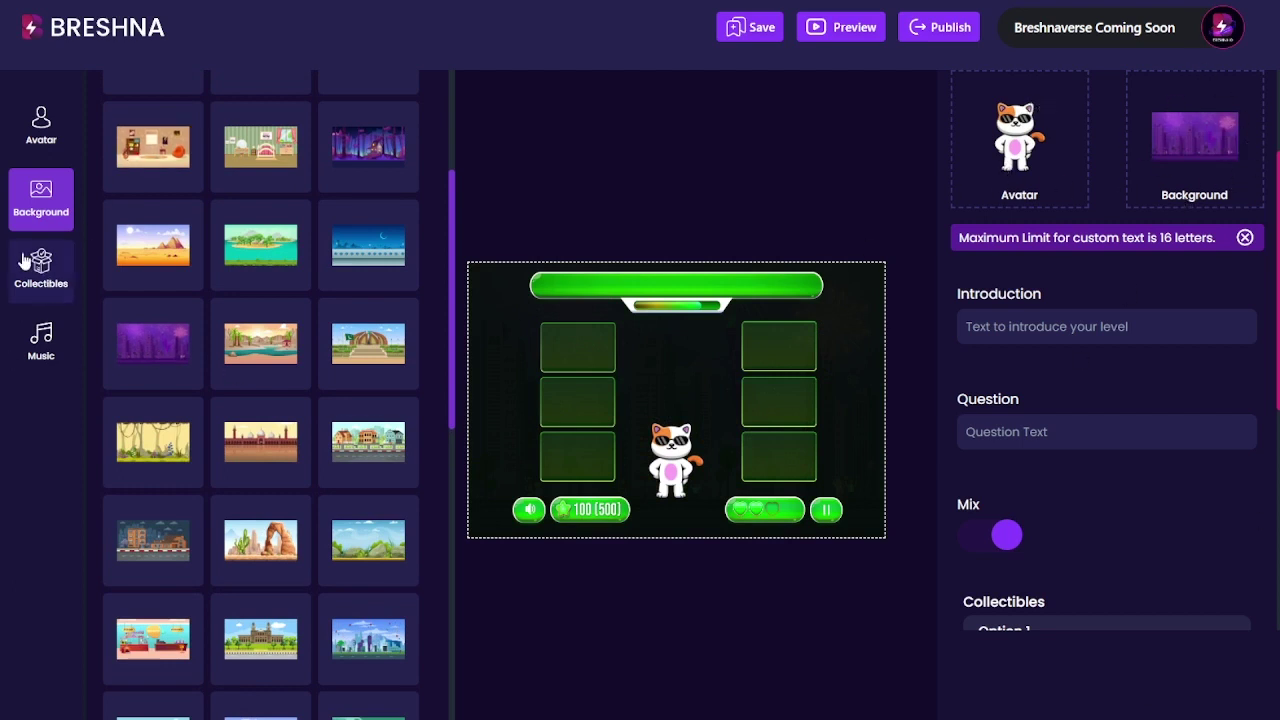
scroll(1070, 180, up, 2)
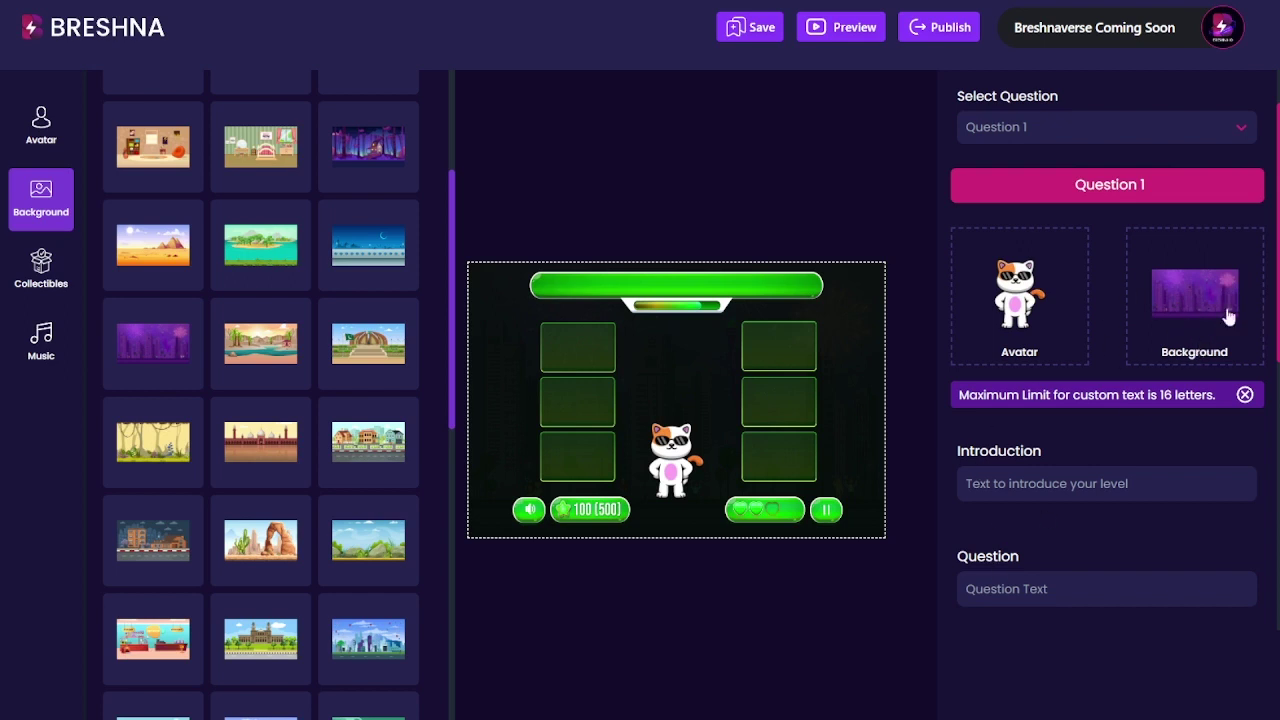
Browse the collectibles library and open then close its upload form
click(41, 266)
scroll(245, 430, down, 2)
scroll(245, 432, down, 5)
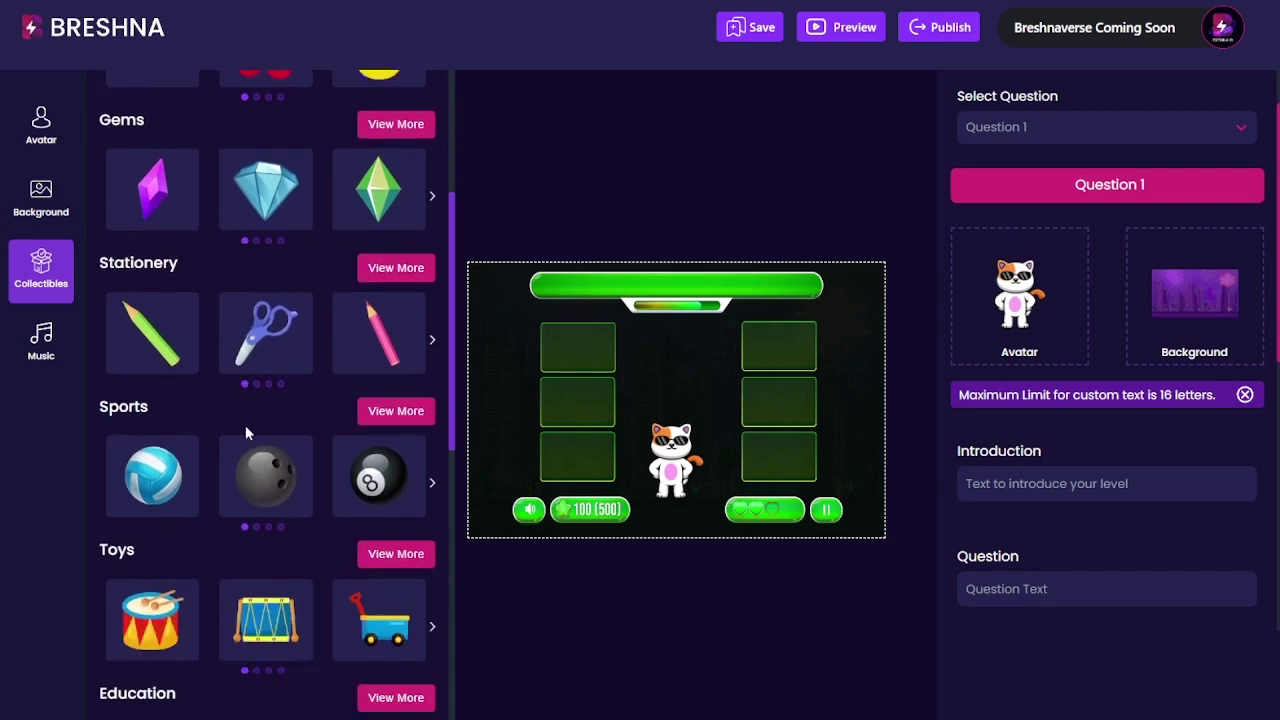
scroll(245, 432, up, 7)
scroll(1107, 410, down, 8)
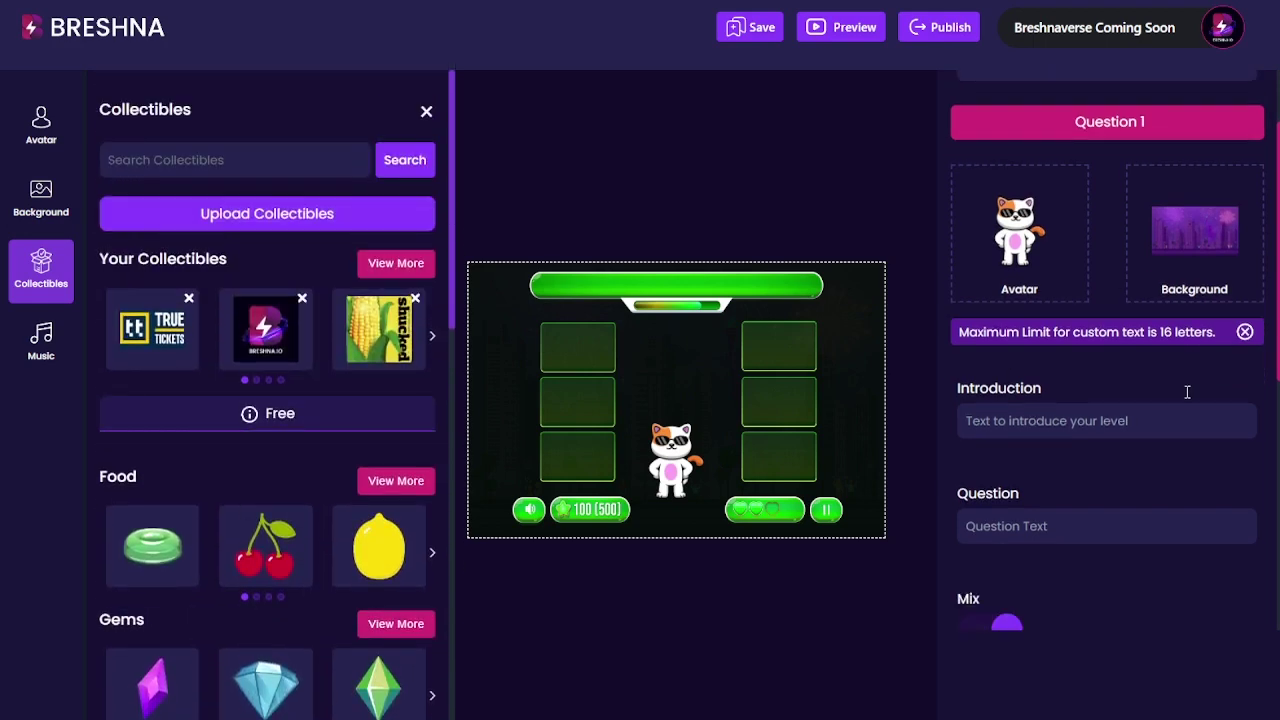
scroll(1095, 412, up, 7)
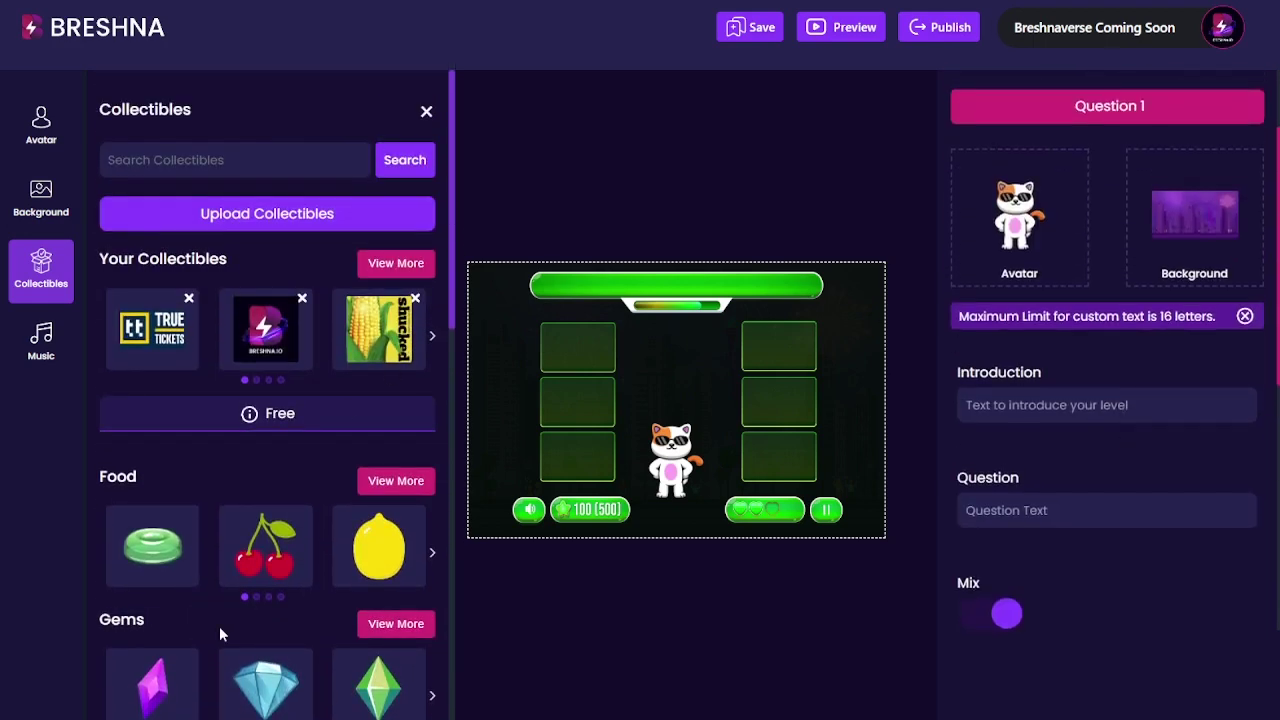
click(312, 213)
click(1016, 168)
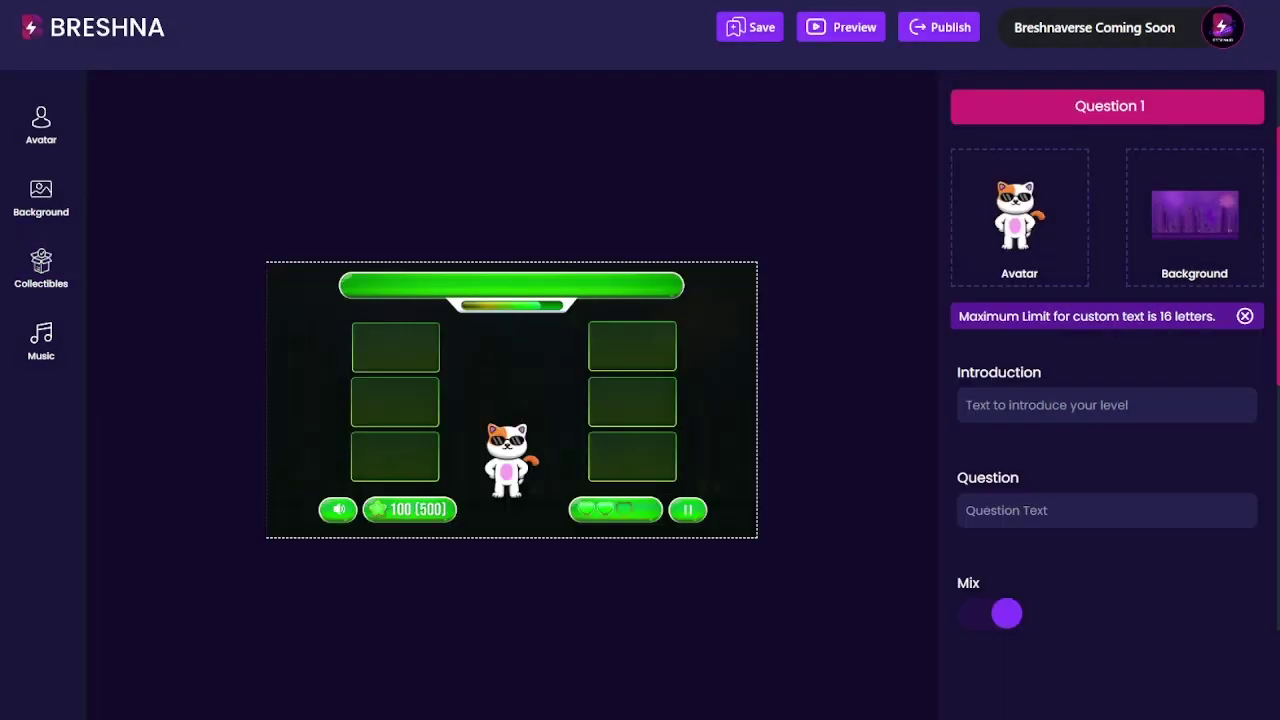
Open and close the background upload form, then bring up the Music library
click(45, 190)
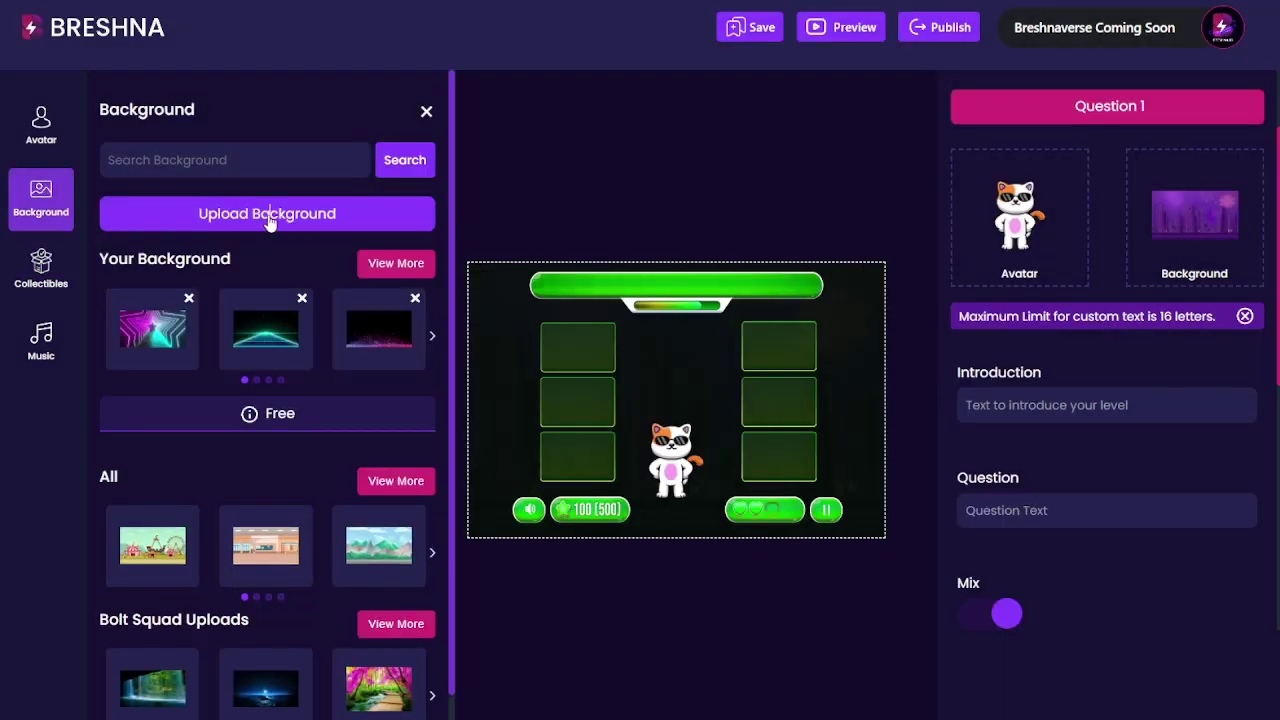
click(270, 215)
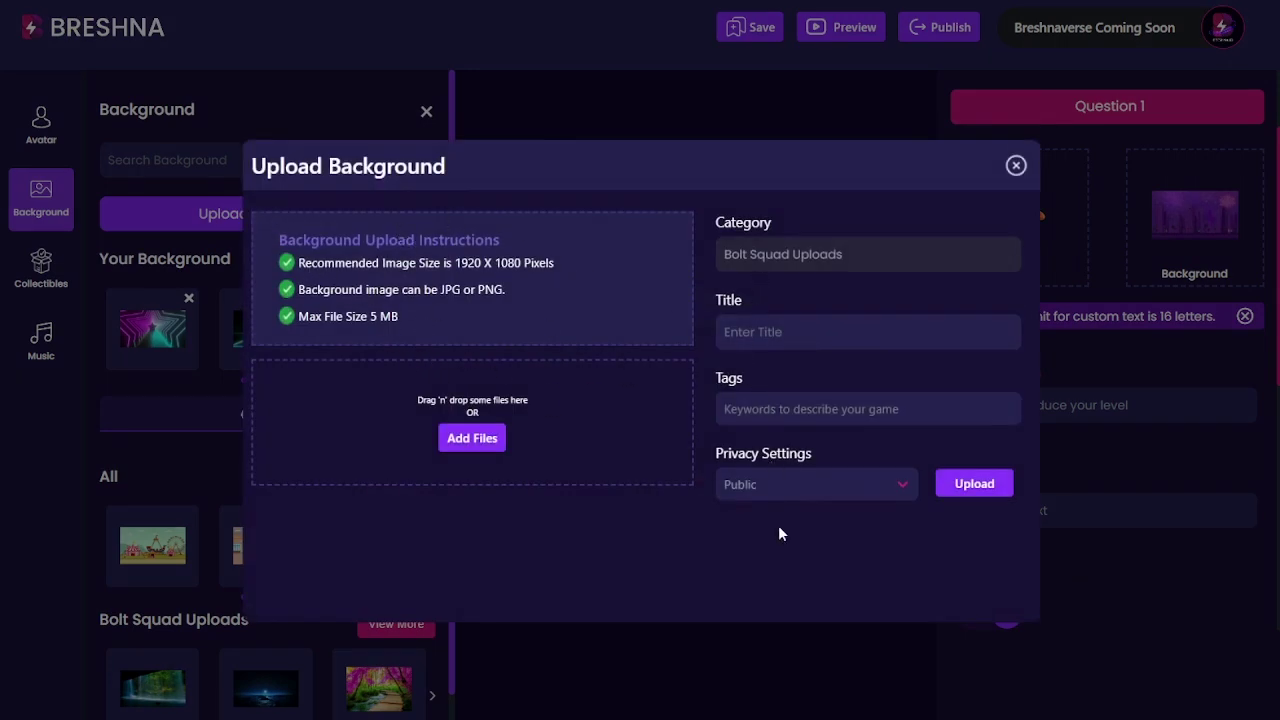
click(1016, 166)
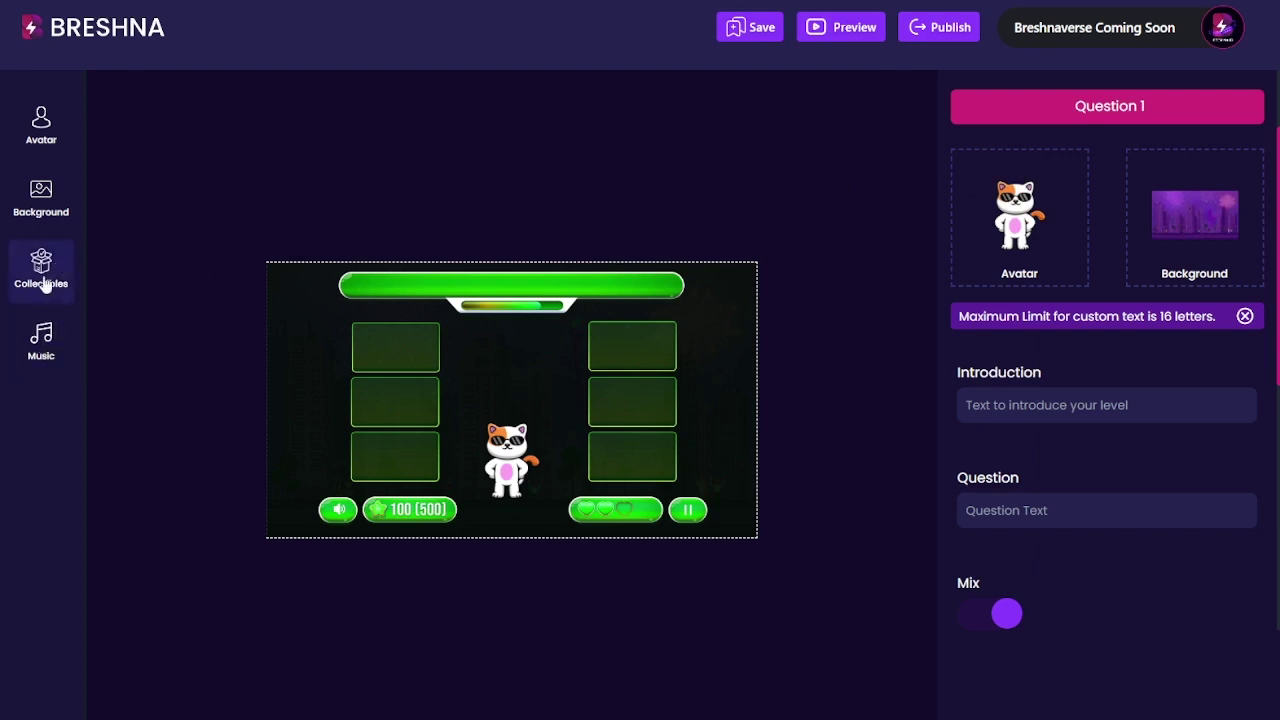
click(41, 340)
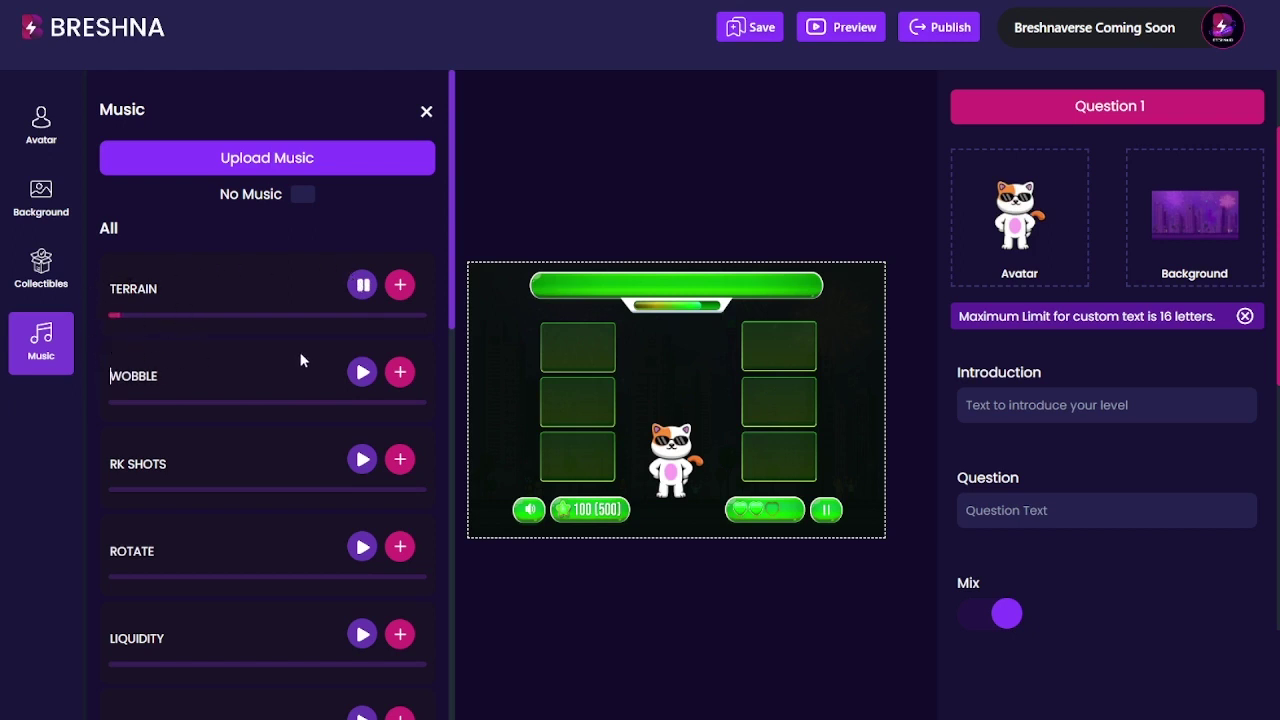
Stop the TERRAIN preview, add TERRAIN to the game, and toggle No Music on and off
click(363, 284)
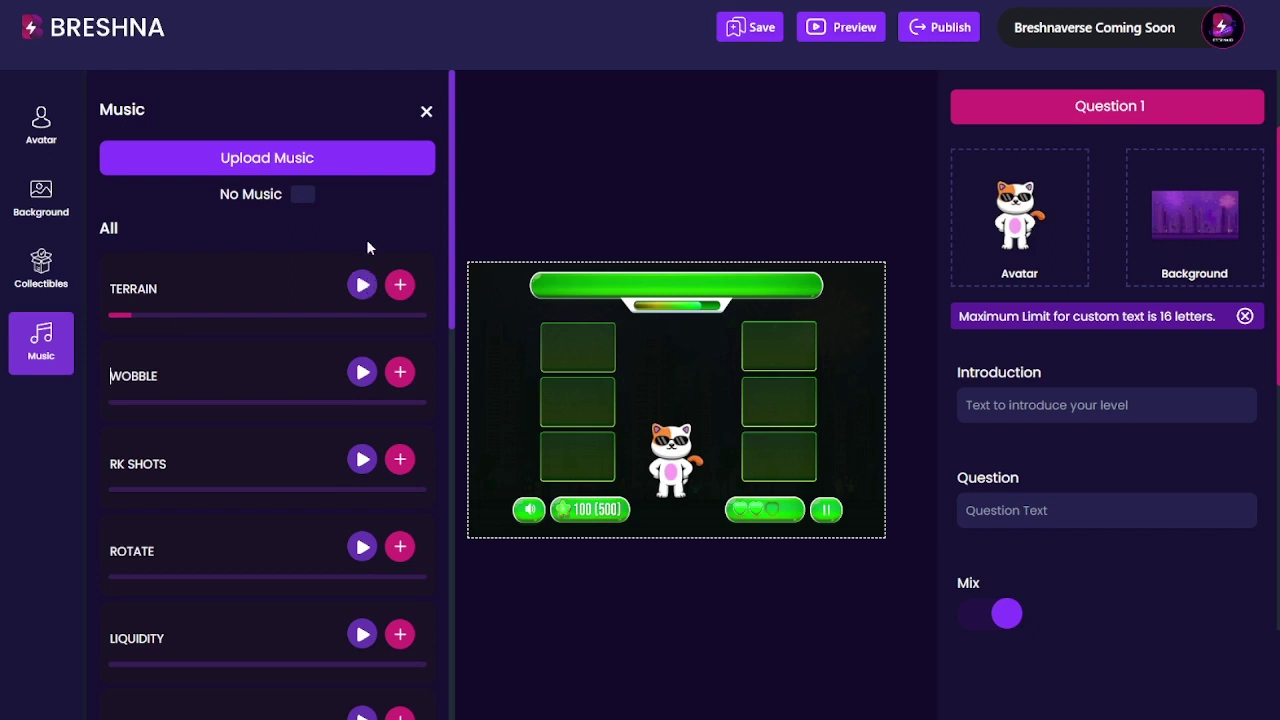
click(401, 289)
click(302, 194)
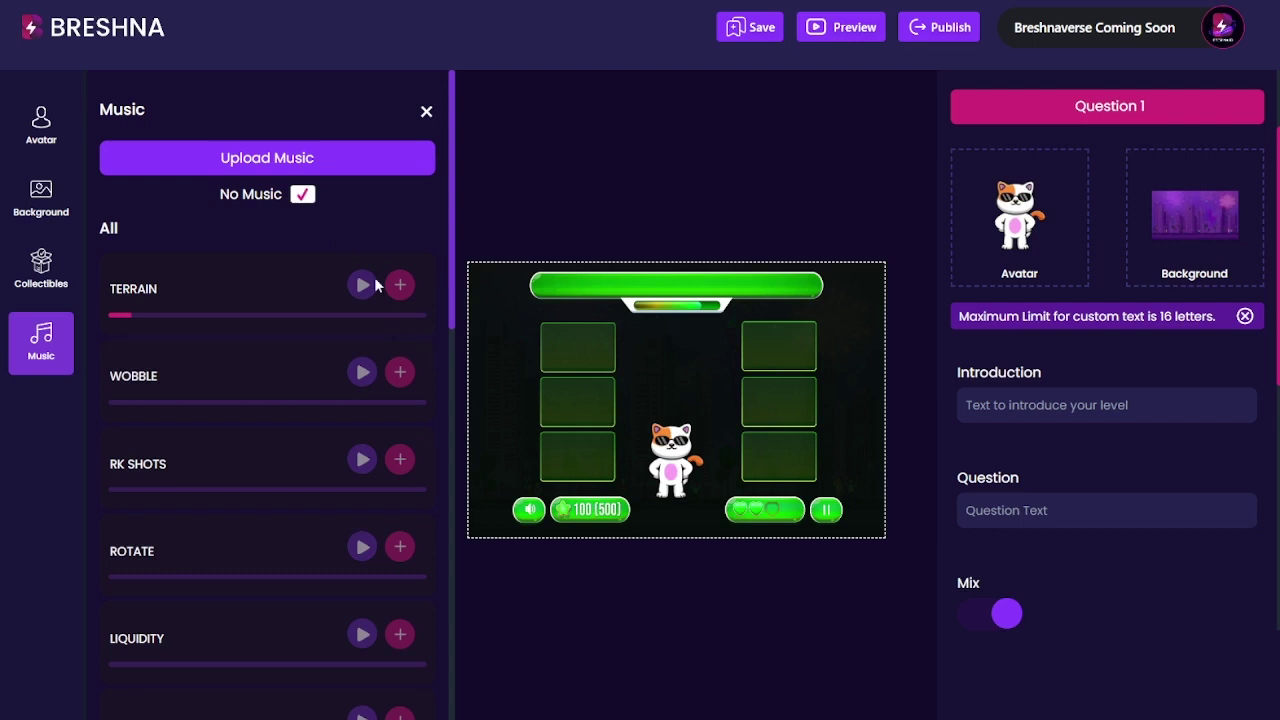
click(302, 195)
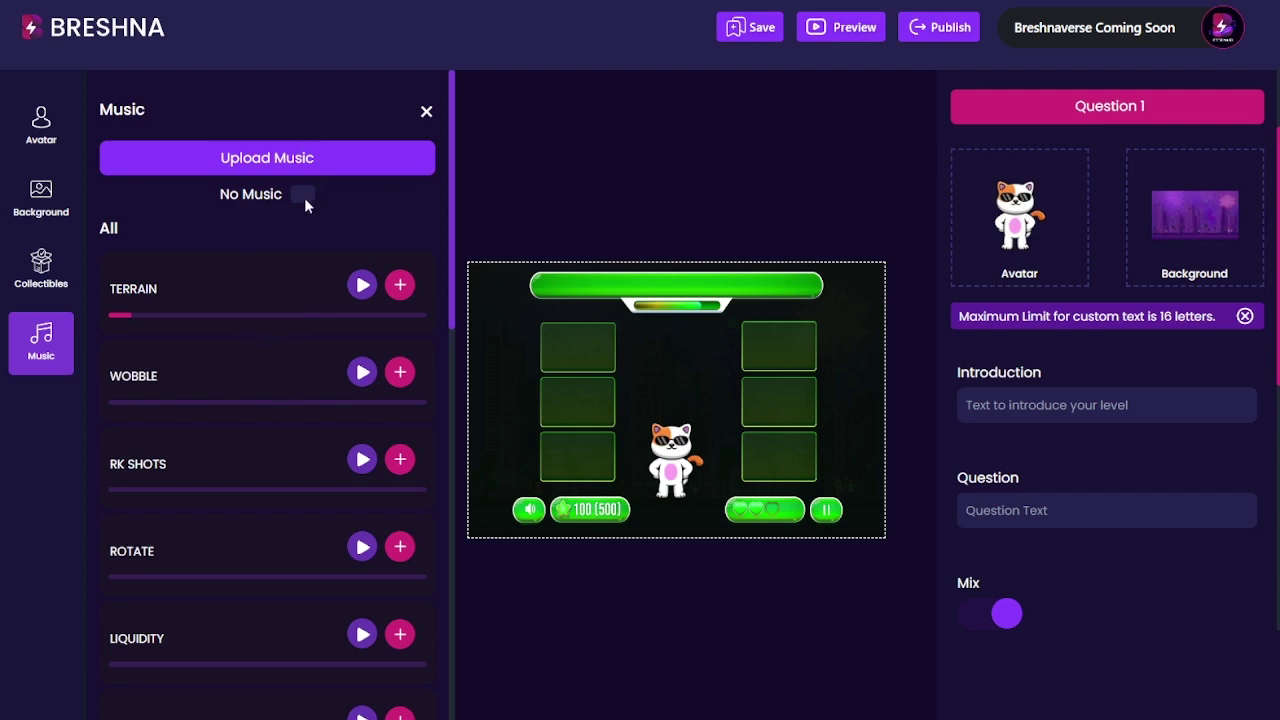
Open and close the music upload form, then close the Music library
click(216, 160)
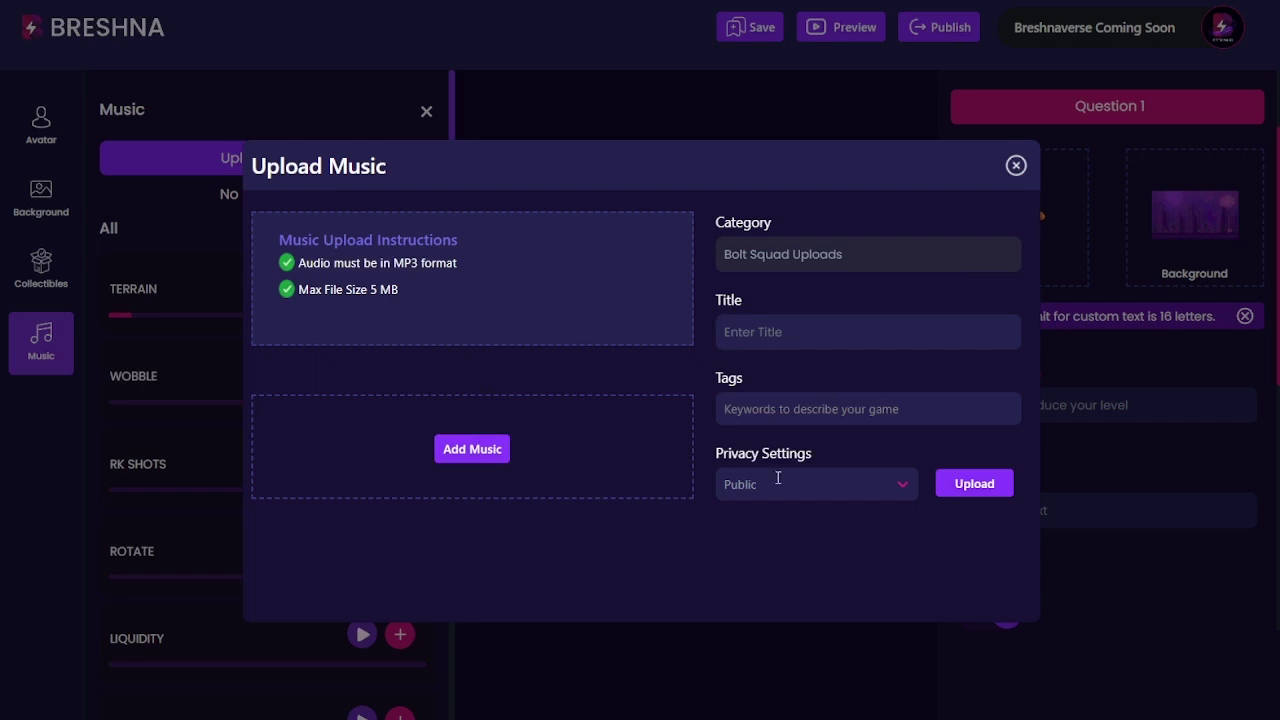
click(1016, 166)
click(42, 340)
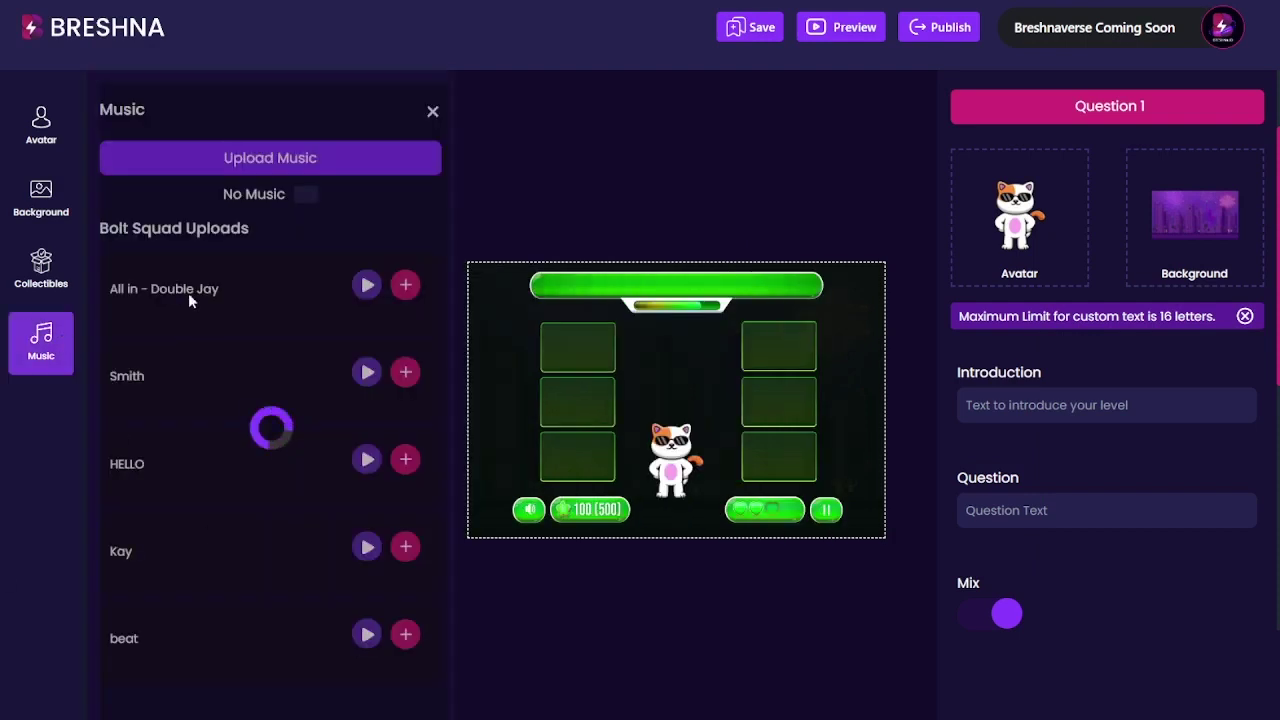
click(722, 491)
scroll(1123, 417, up, 3)
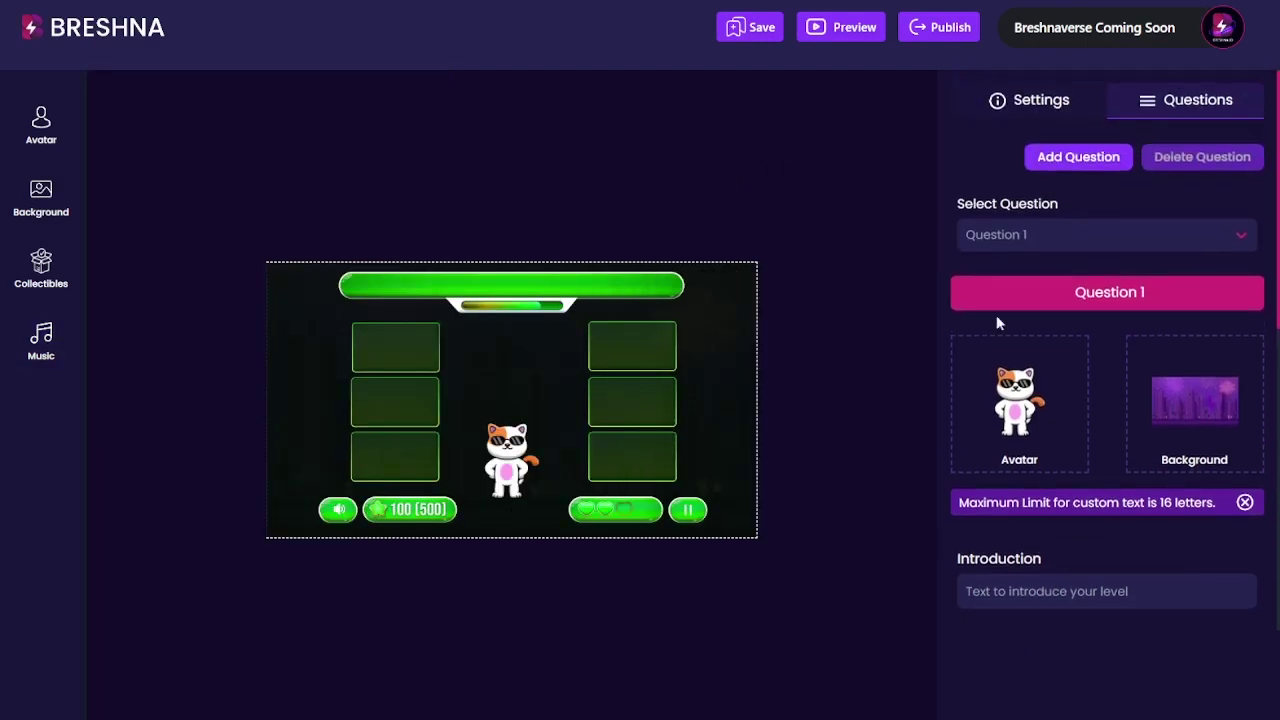
click(1036, 233)
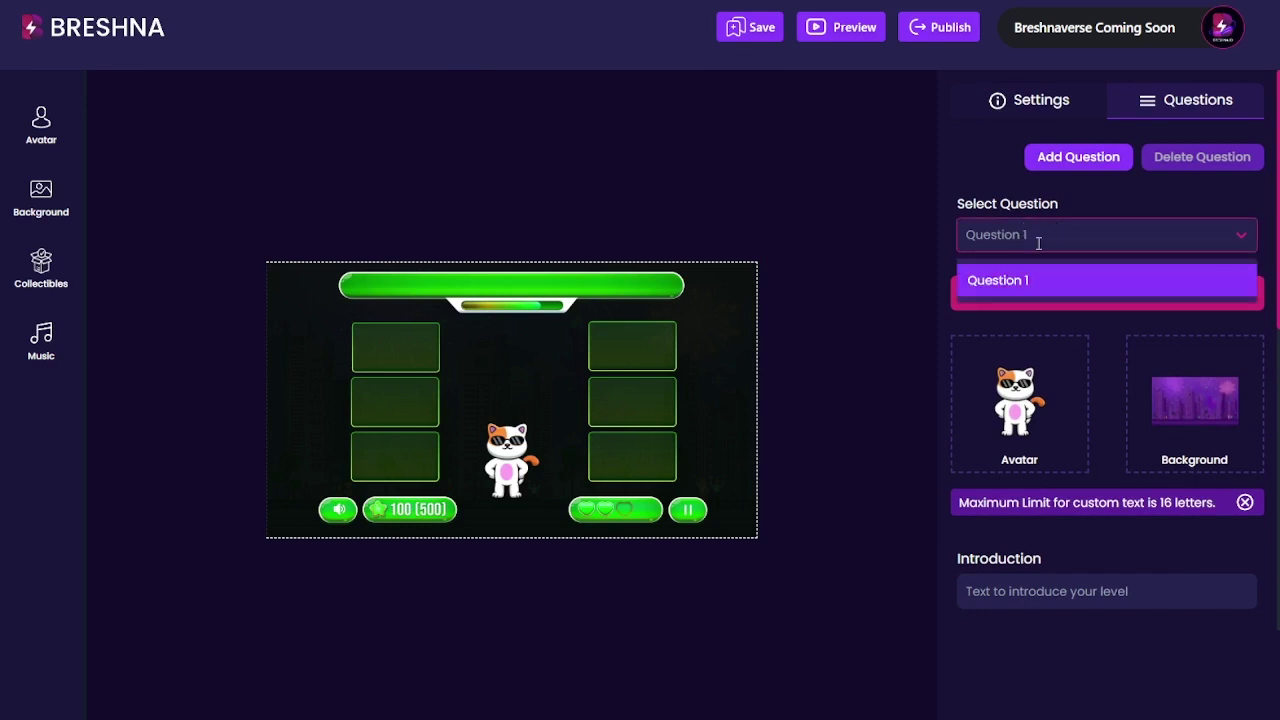
click(959, 190)
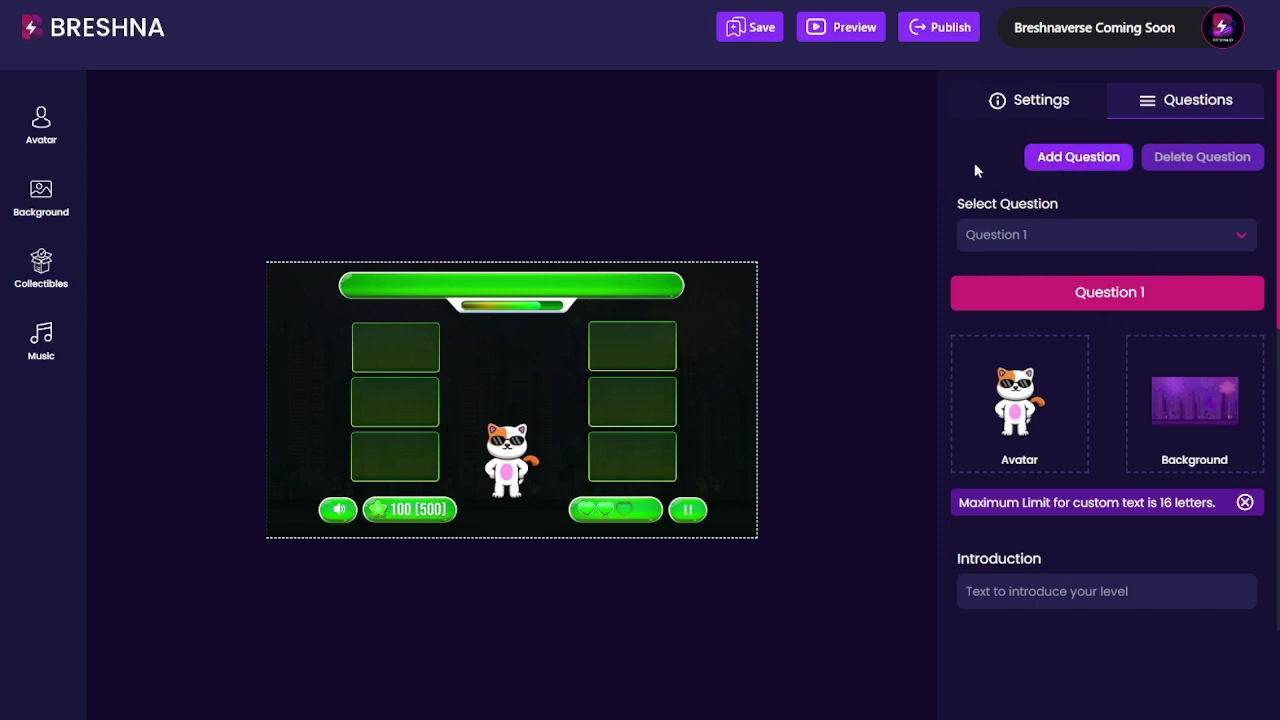
scroll(1086, 285, down, 3)
triple_click(1182, 280)
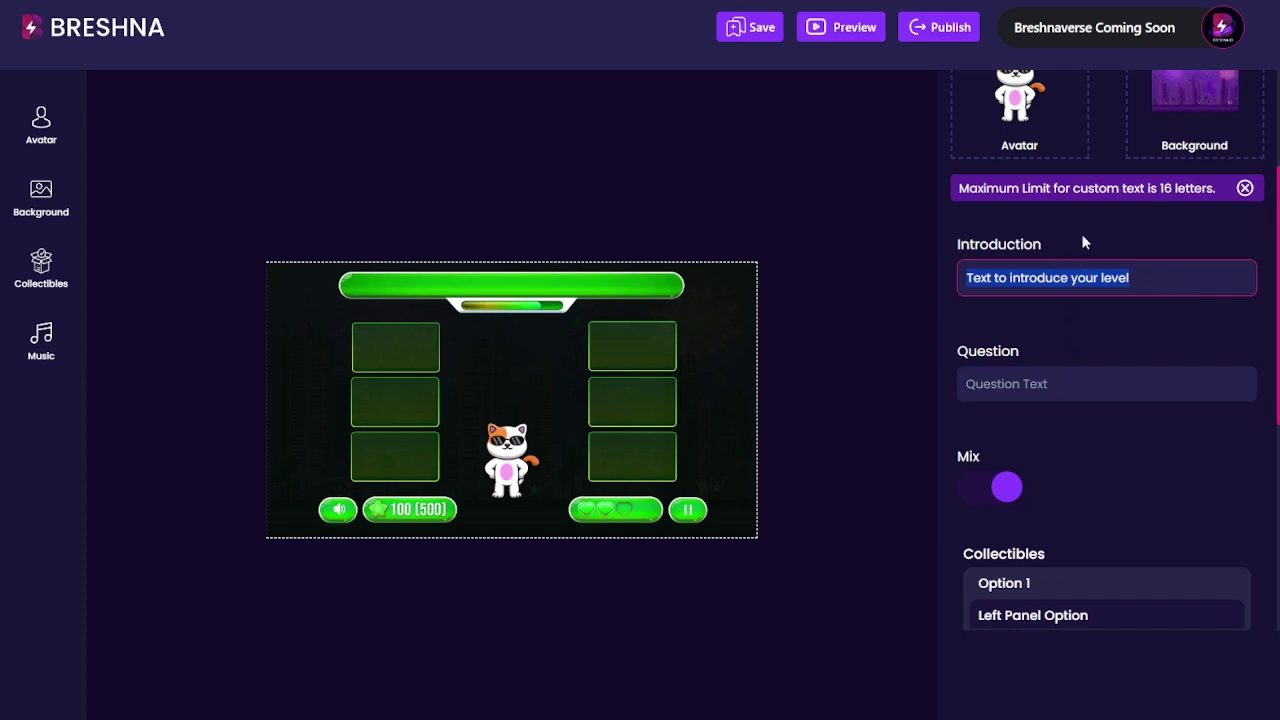
scroll(1085, 242, up, 3)
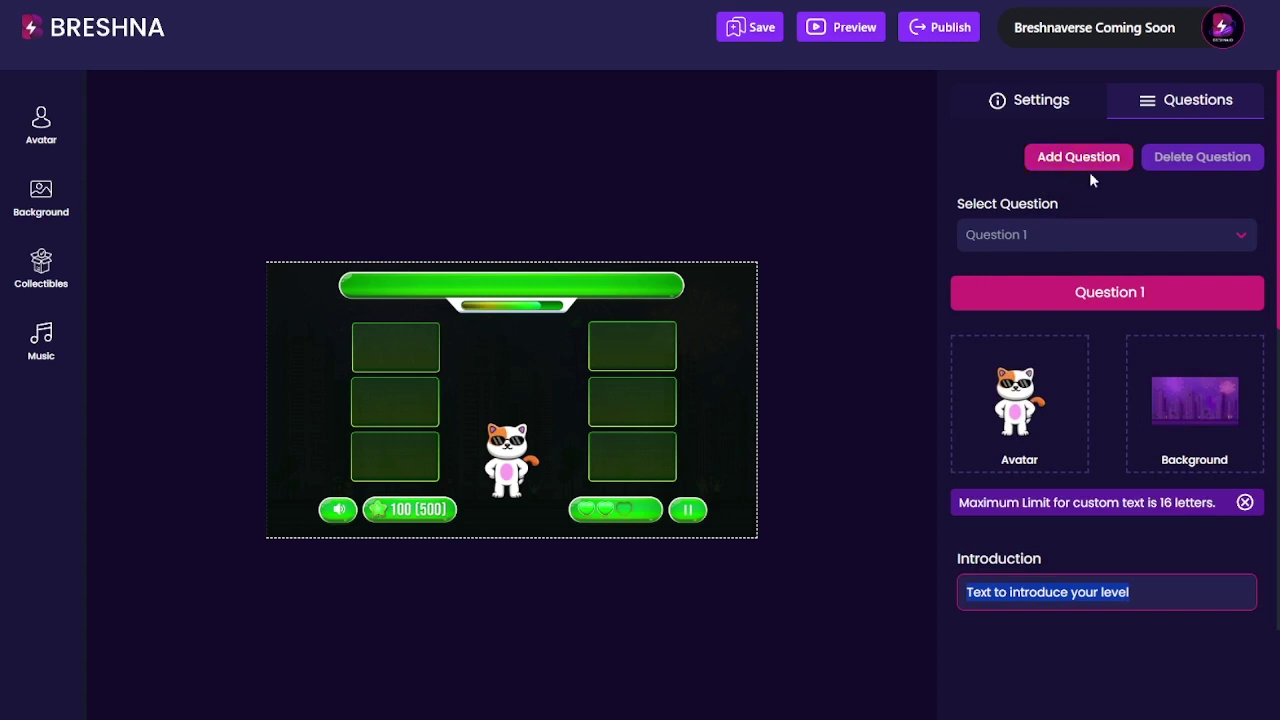
scroll(1058, 234, down, 3)
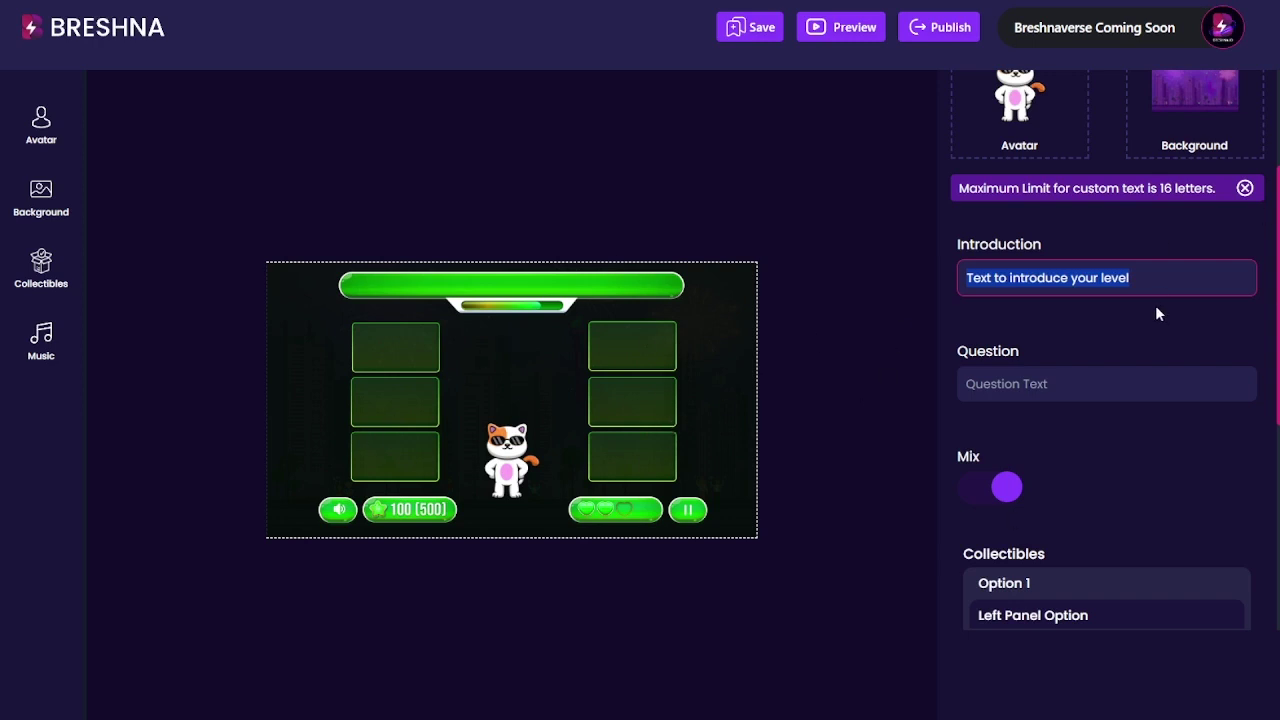
Write the introduction 'Match colors to their corresponding words! If you want to make fun games like this, head to breshna.io!'
text(Matchi)
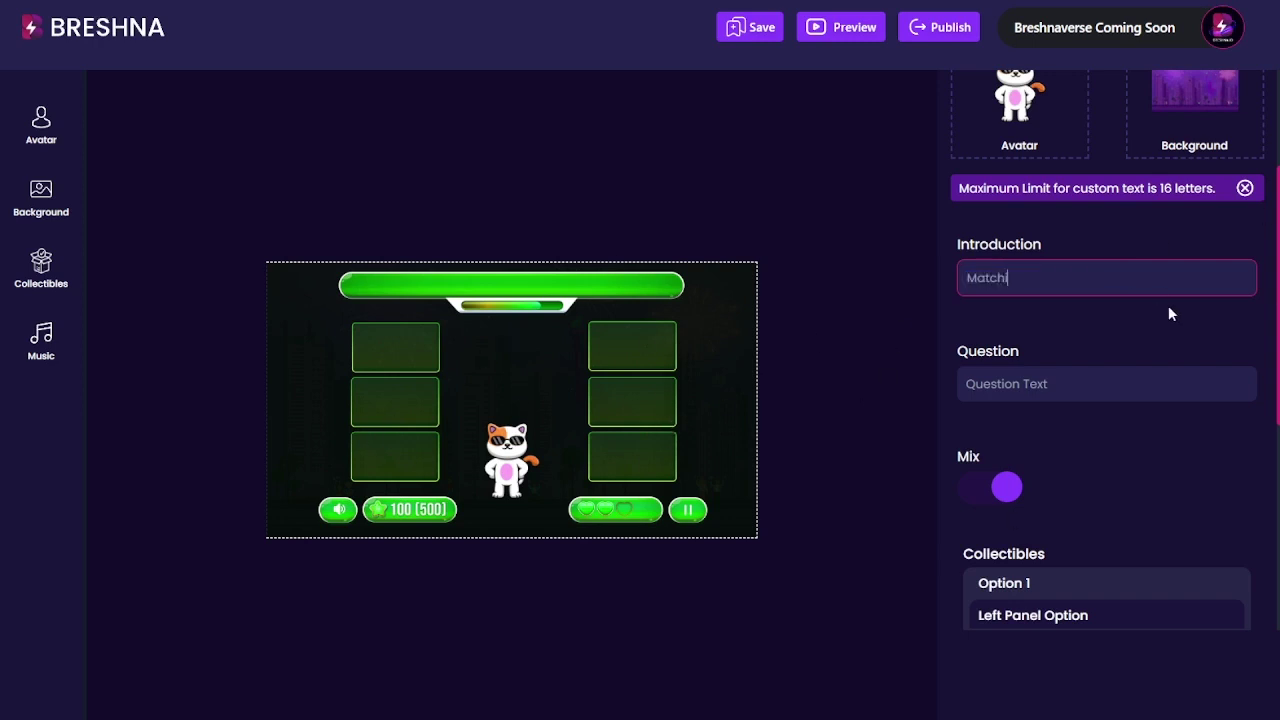
key(BackSpace)
text(colors to their corresponding)
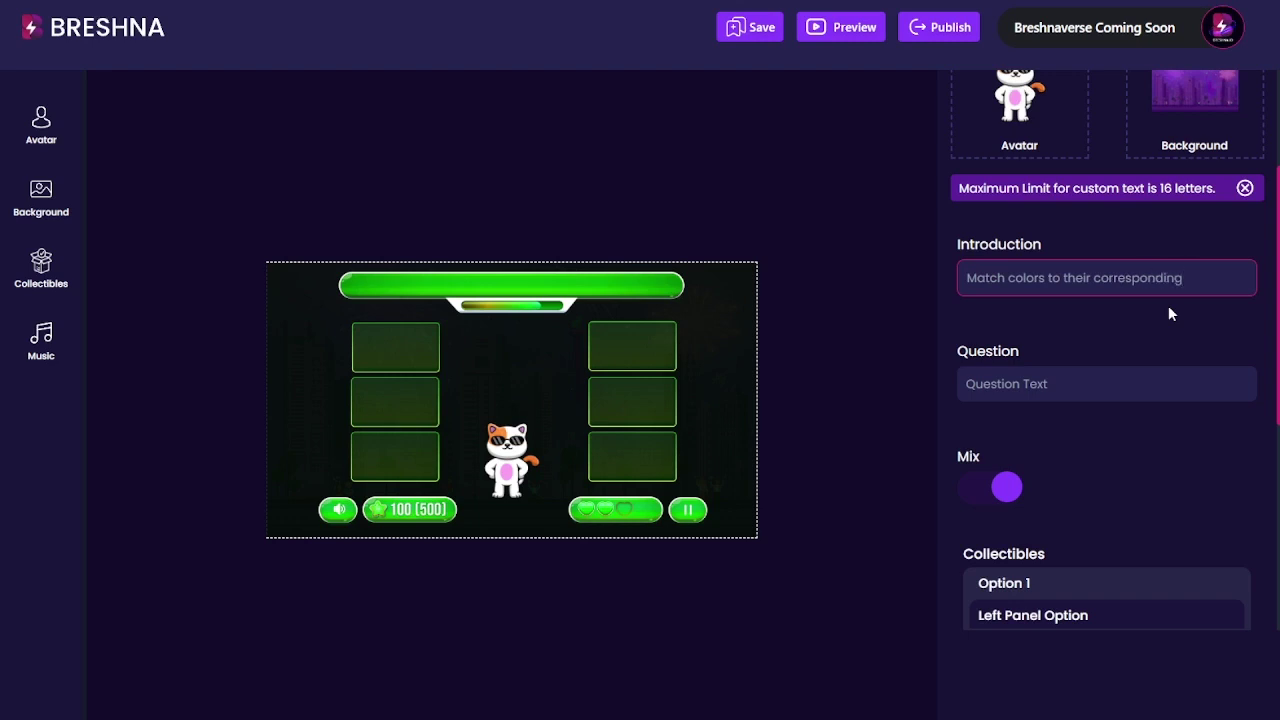
text( words! If you)
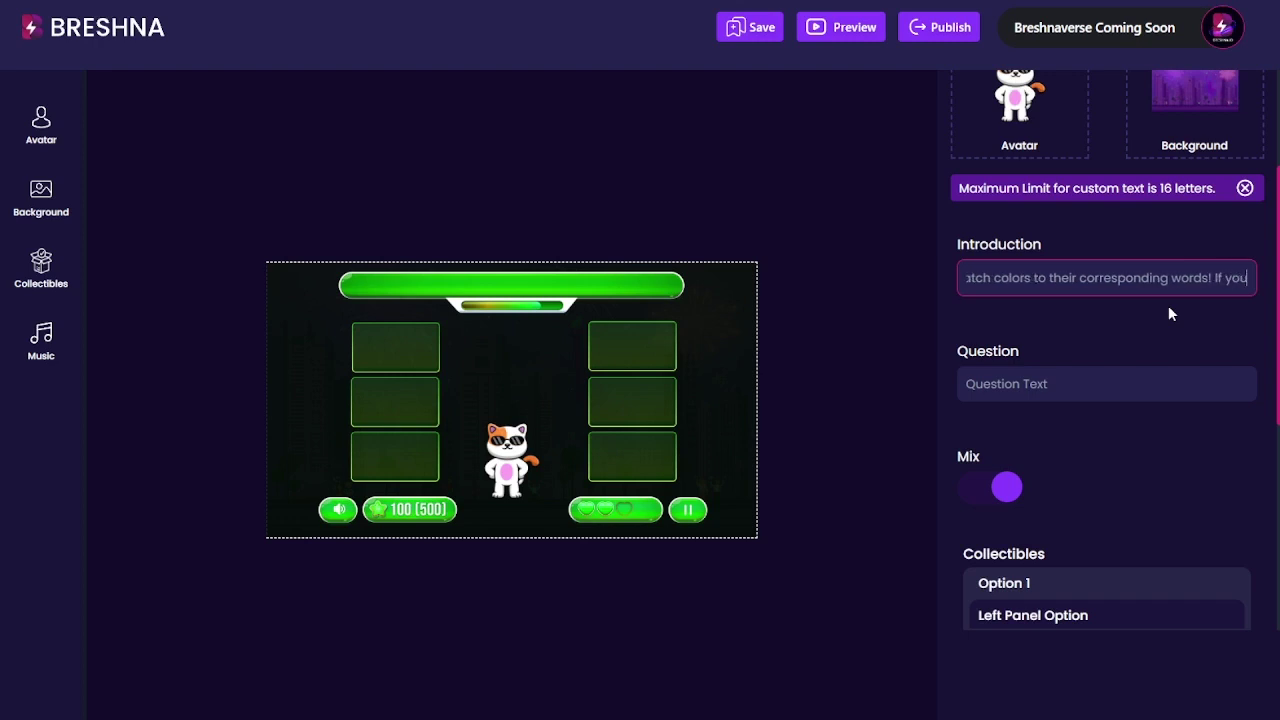
text( want to make)
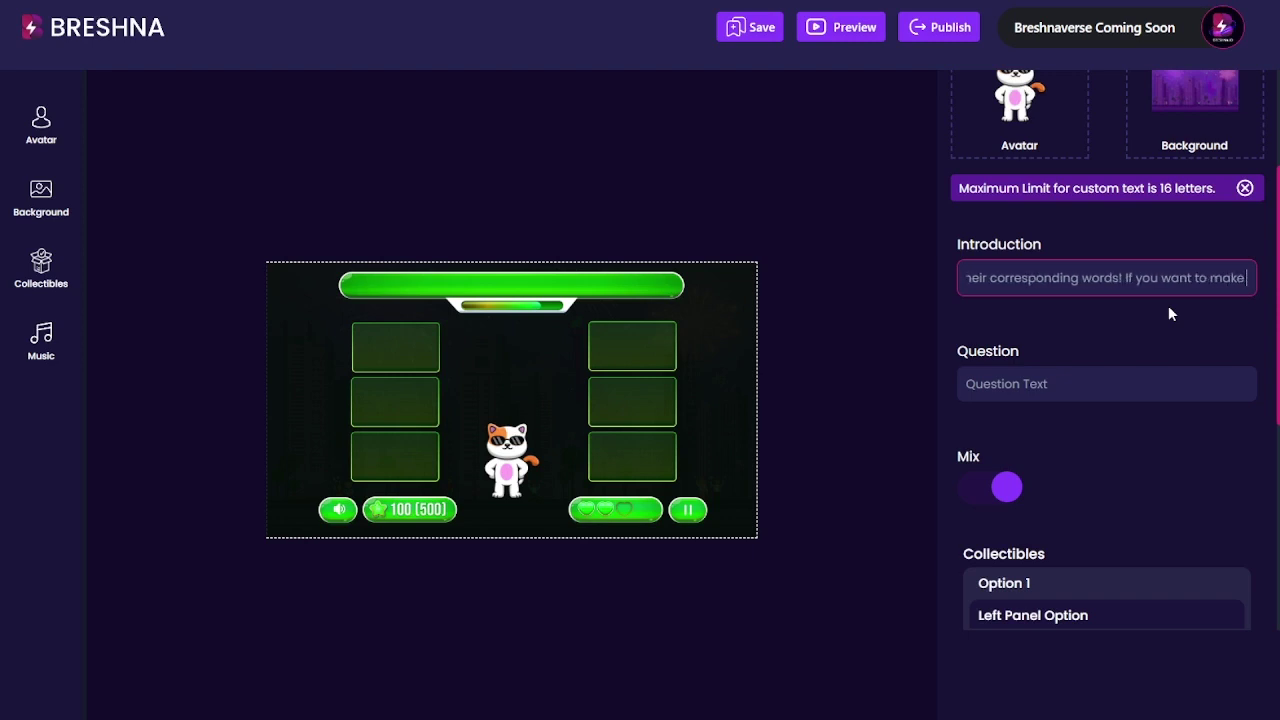
text( fun games l)
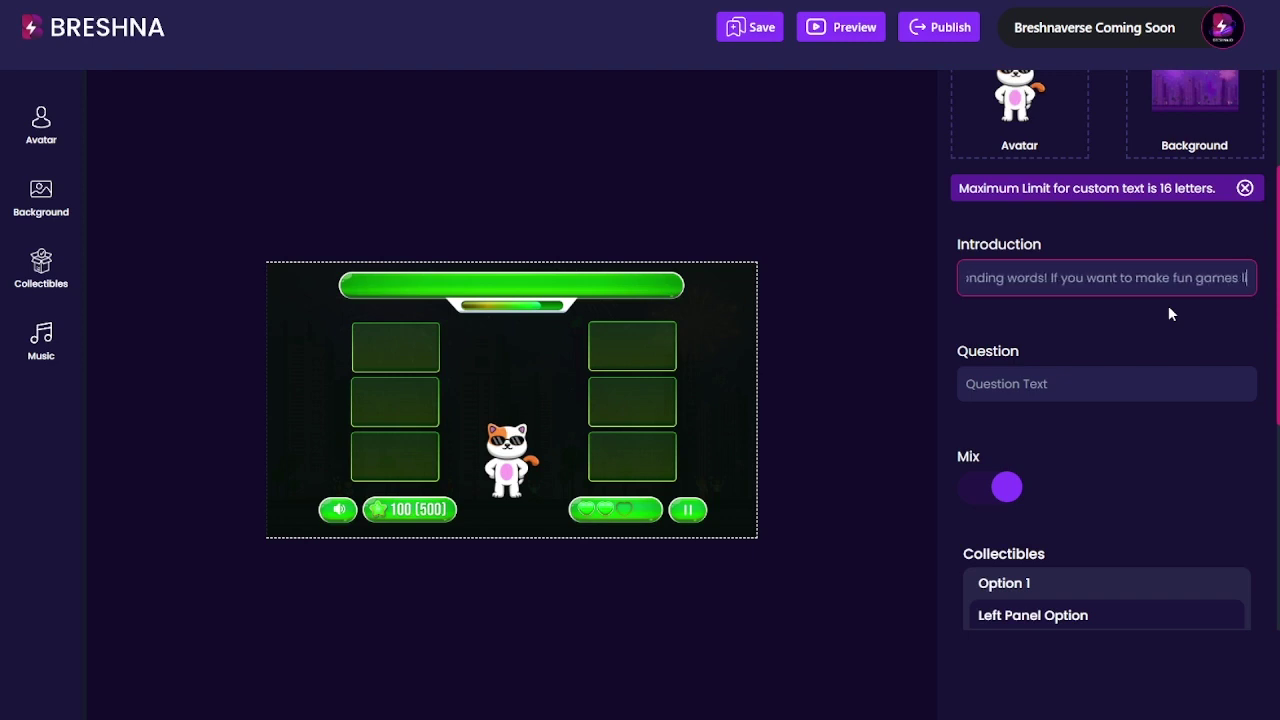
text(ike this, head to breshna.io!)
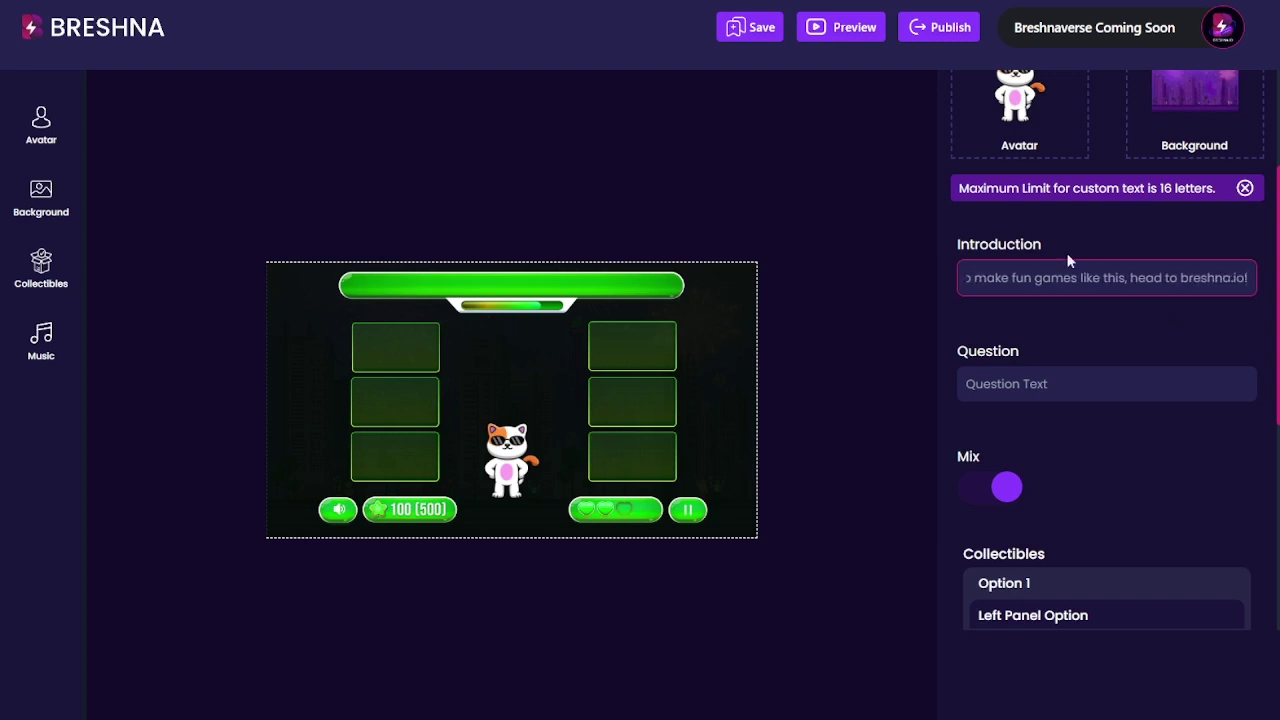
drag(1066, 260, 958, 256)
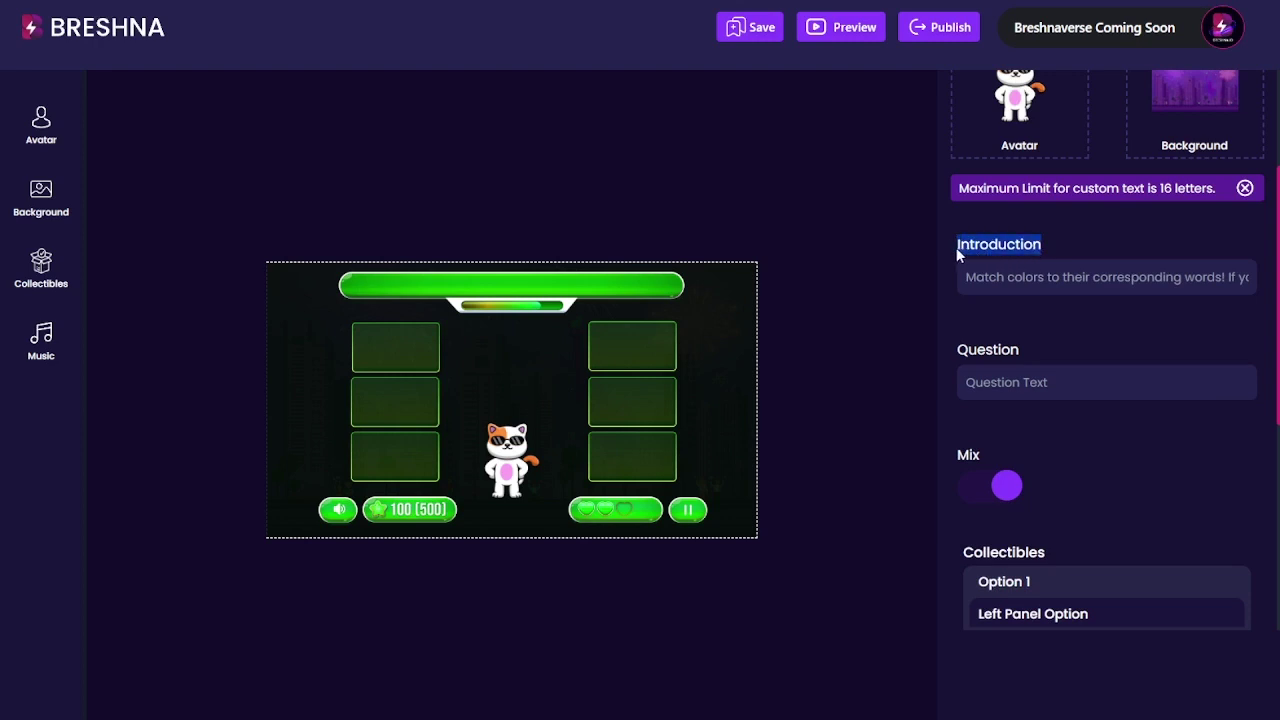
click(1058, 243)
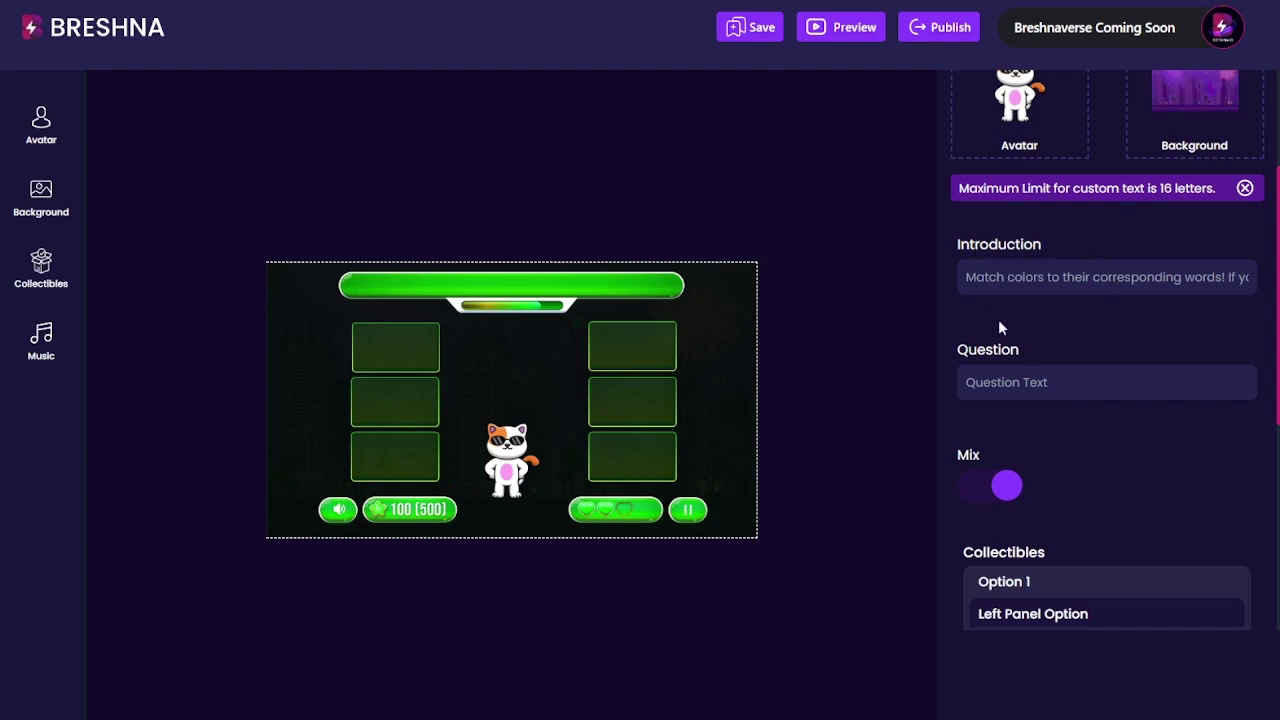
Replace the placeholder question with 'Match colors to their corresponding words!' and tidy its wording
triple_click(1086, 383)
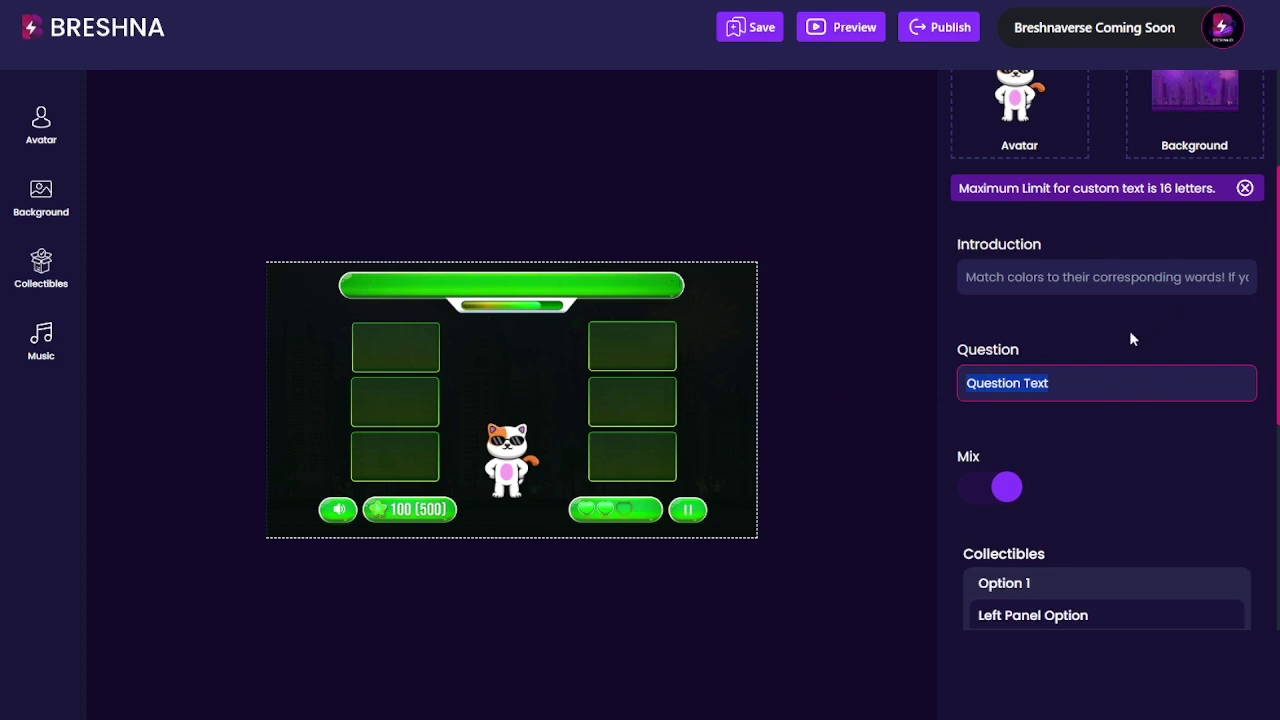
text(Match co)
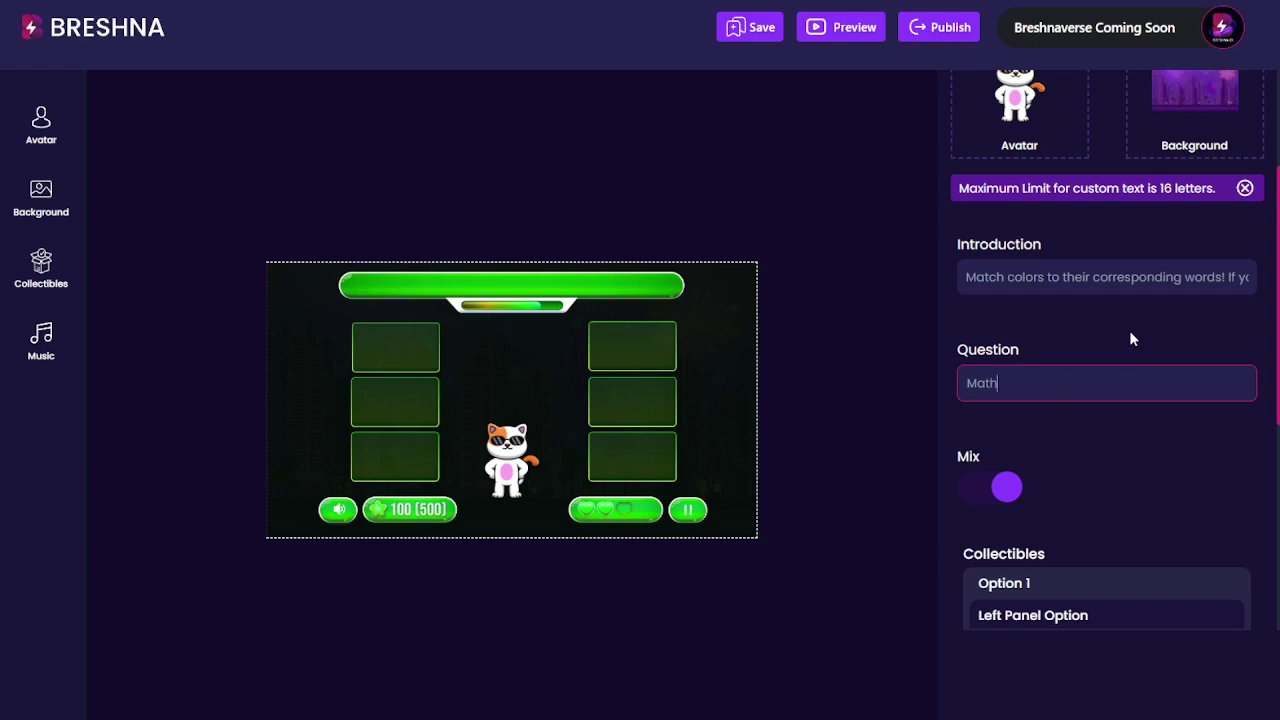
text(lors to their correspondi)
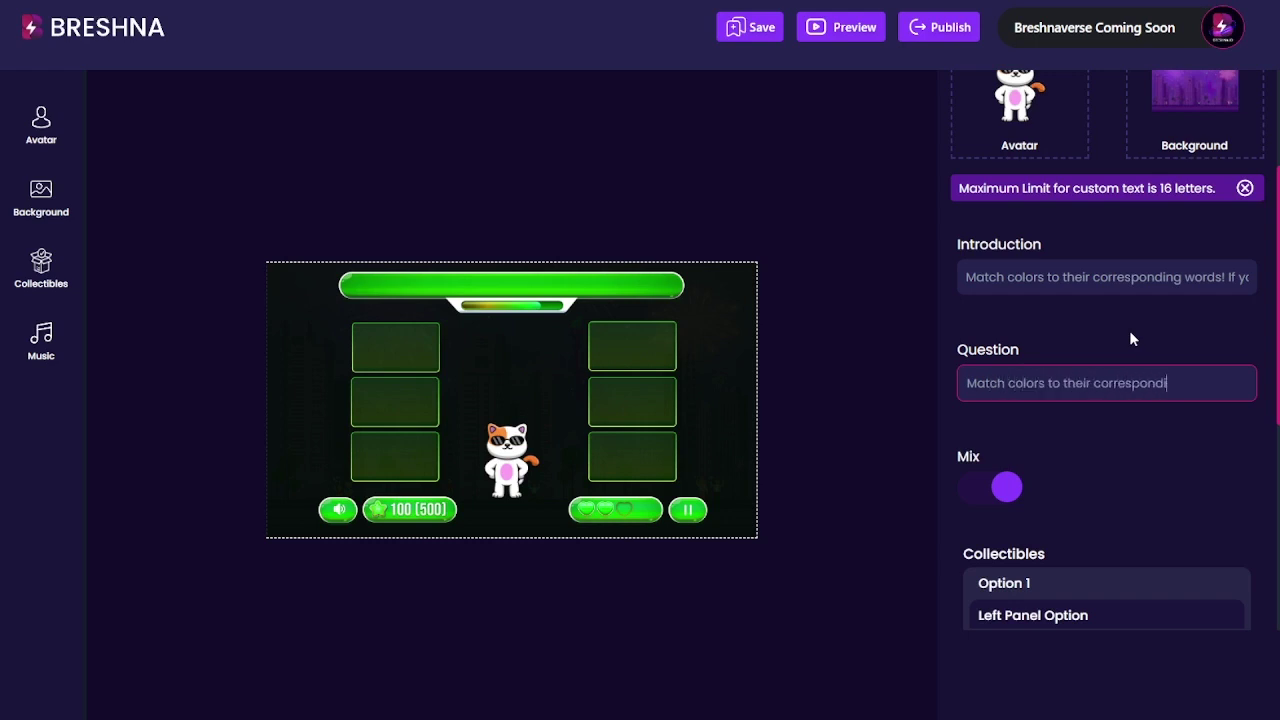
text(ng words!)
drag(1252, 383, 941, 387)
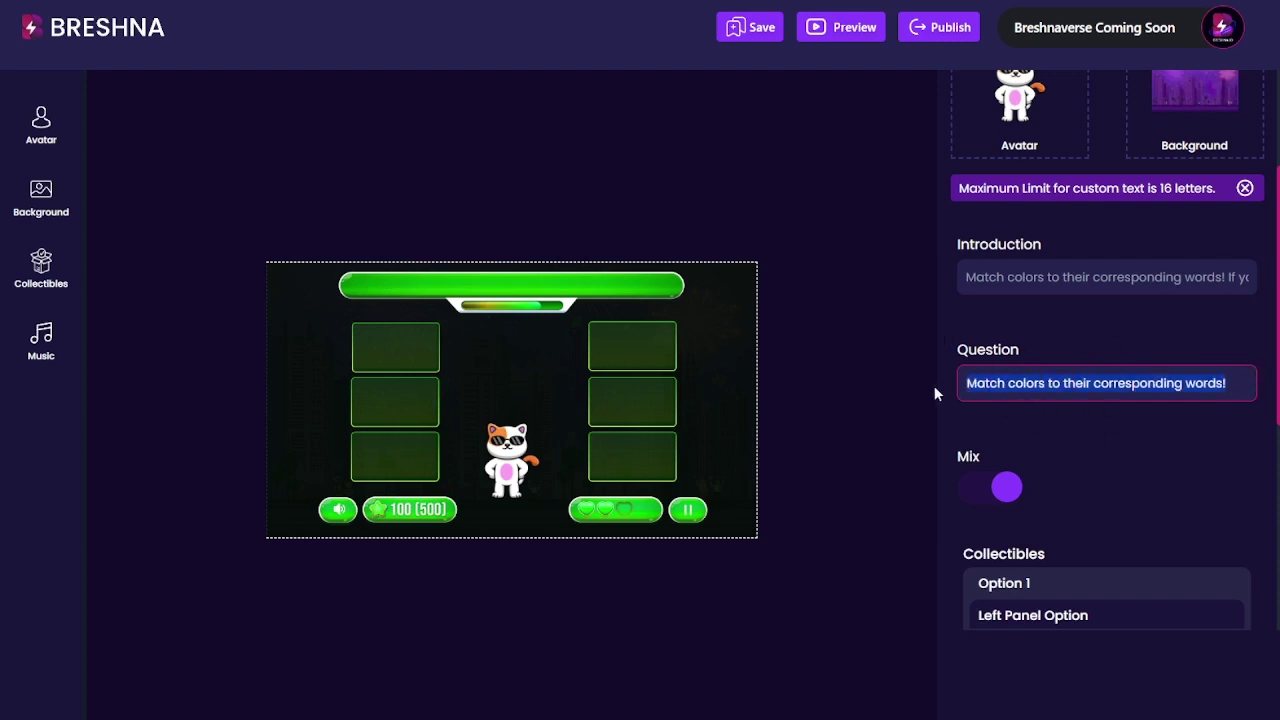
click(1053, 376)
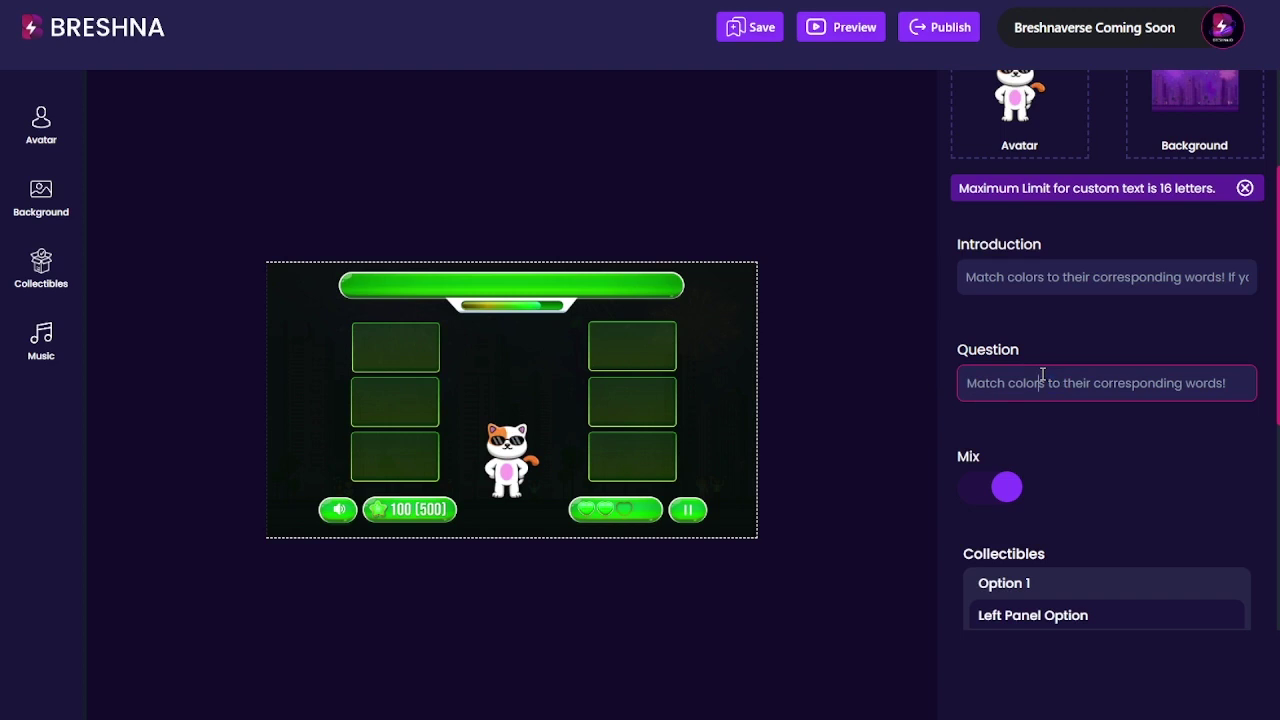
double_click(1026, 380)
click(1238, 384)
key(BackSpace)
drag(1036, 345, 950, 349)
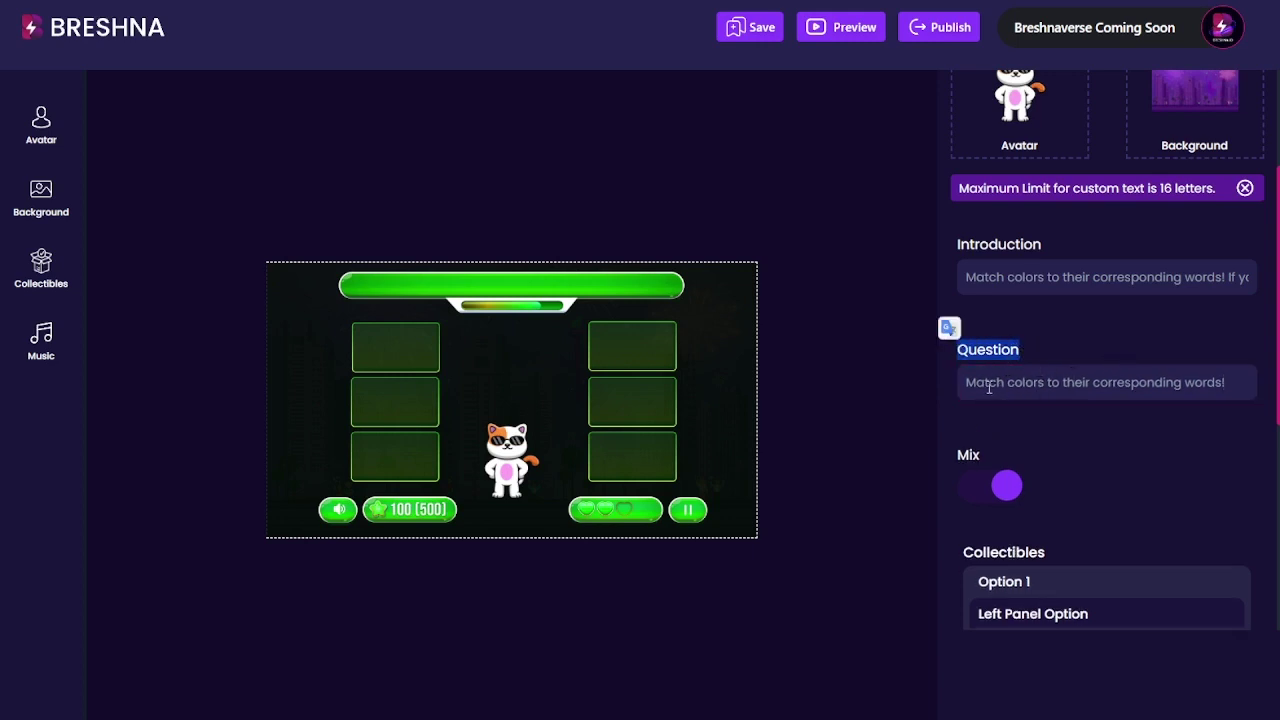
double_click(1086, 386)
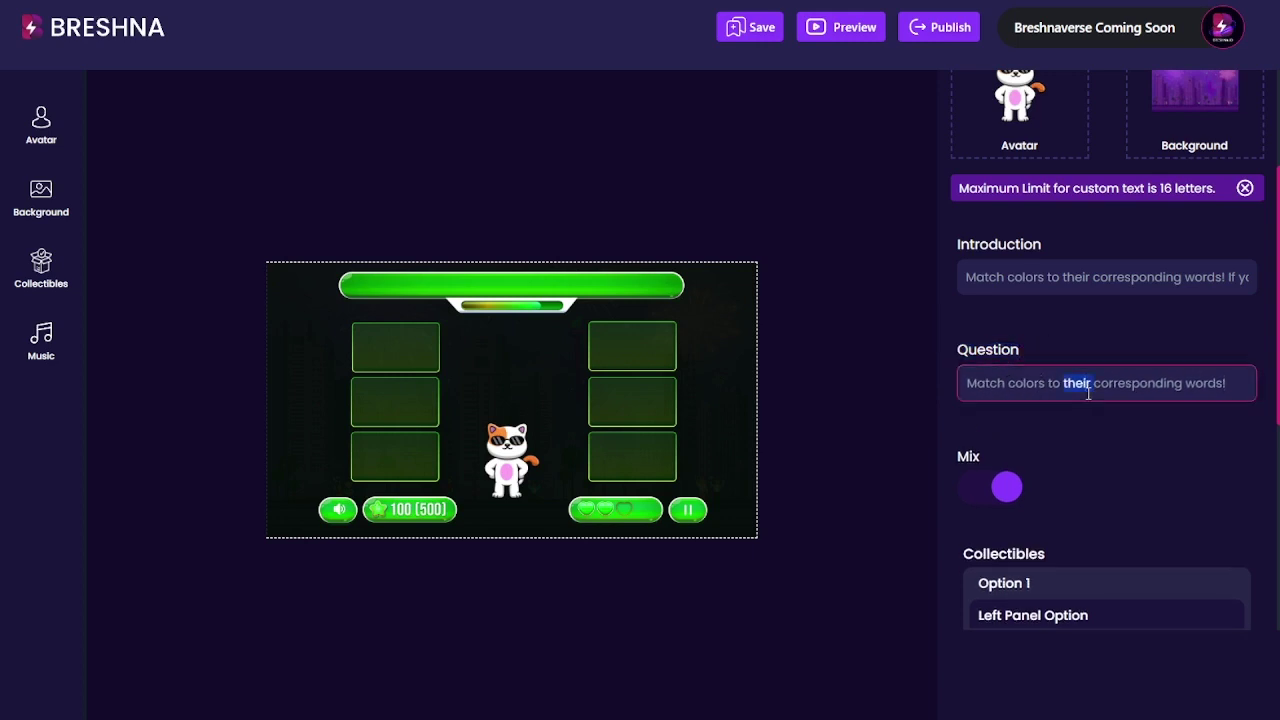
click(1157, 428)
scroll(1155, 380, down, 3)
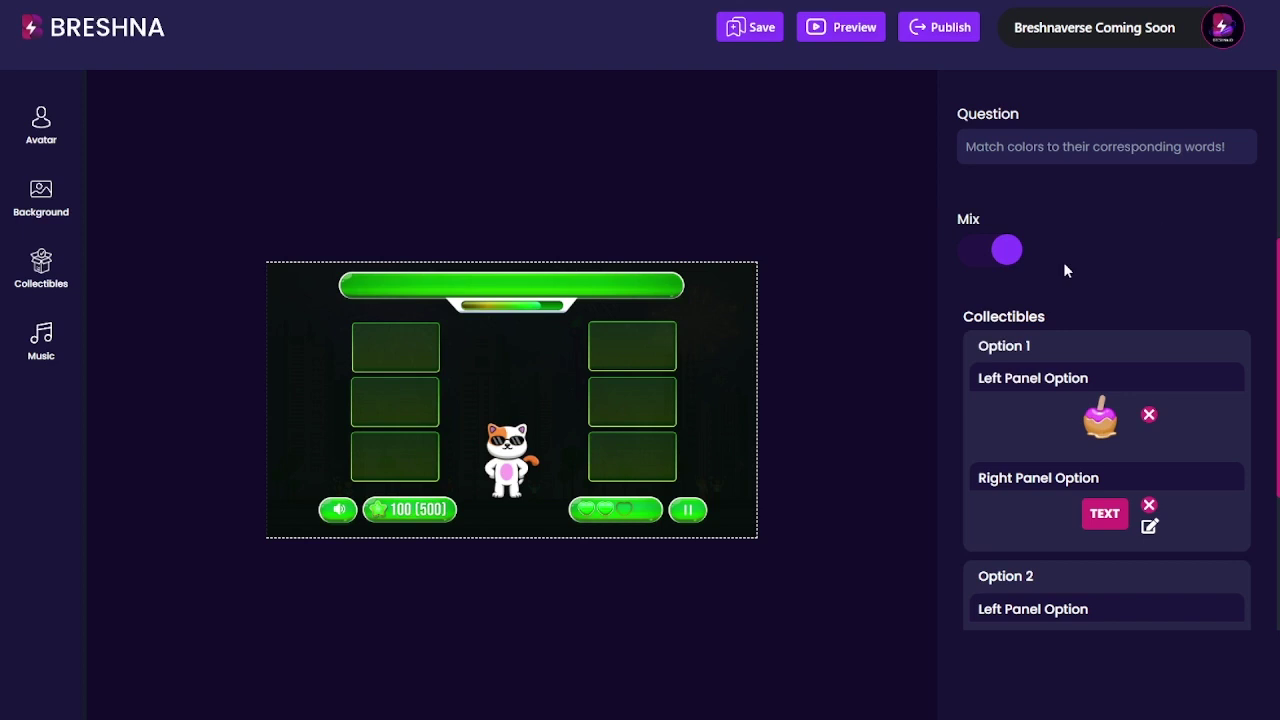
Switch Mix off for Question 1, clearing Option 1's candy picture and text
click(985, 252)
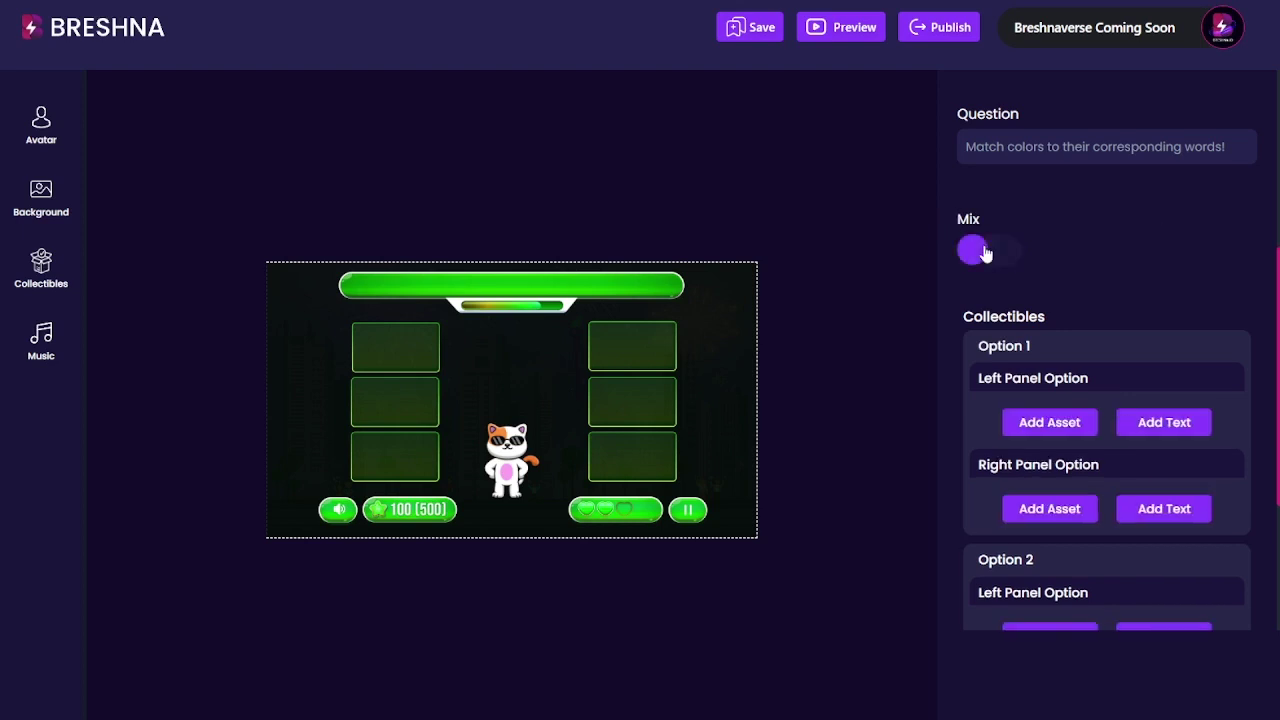